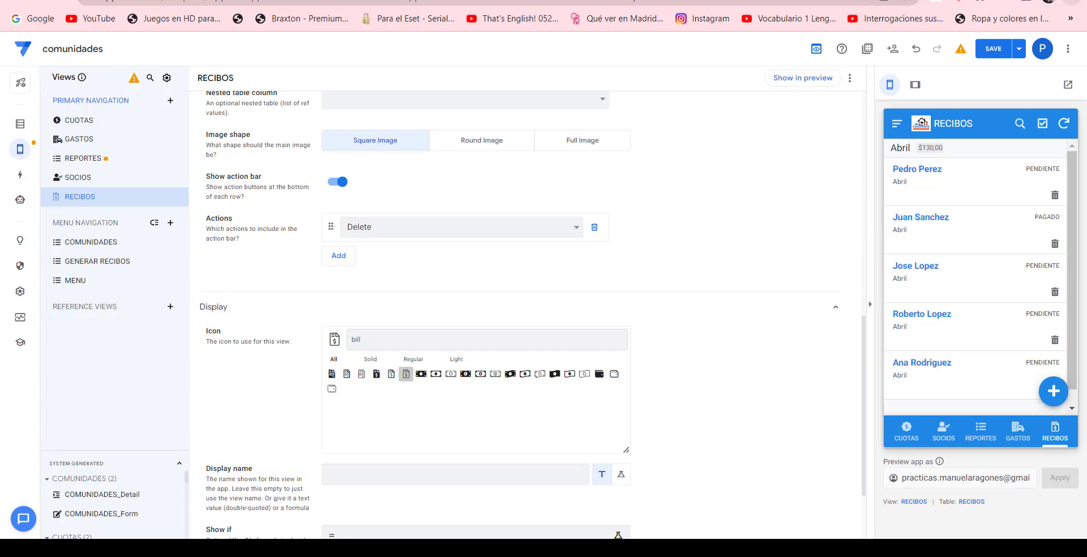
Step: Bring up the mirrored phone in ApowerMirror and save the comunidades app in the AppSheet editor
{"action": "left_click", "coordinate": [668, 548]}
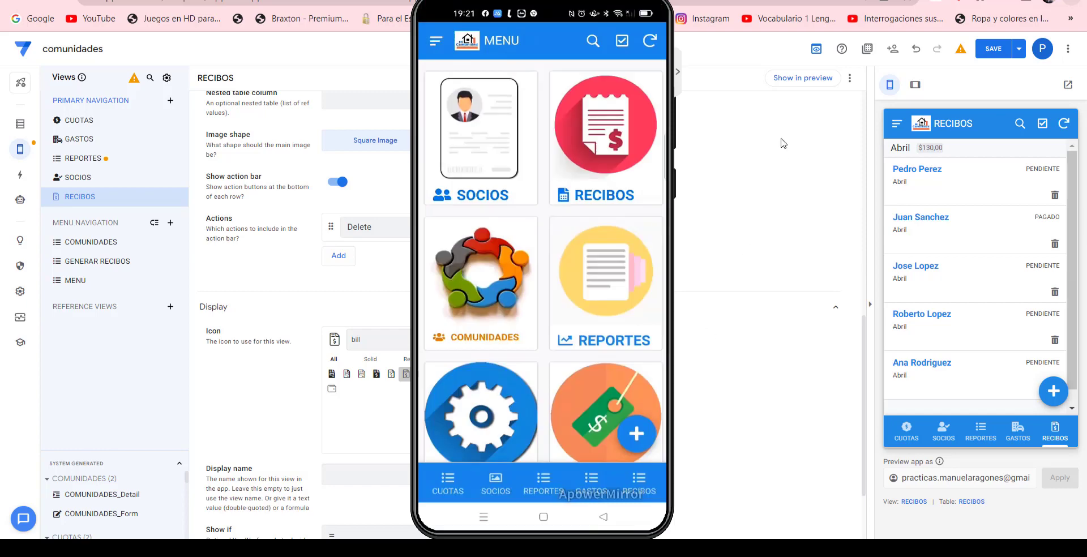
{"action": "left_click", "coordinate": [995, 53]}
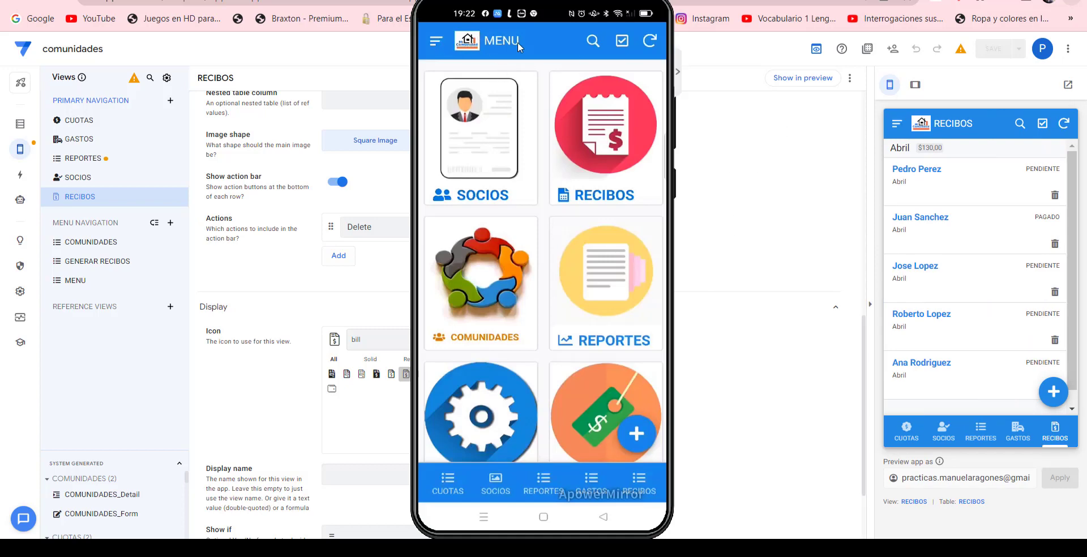
Step: Examine the SOCIOS list and the first member's edit form in the phone app, and leave without saving
{"action": "left_click", "coordinate": [473, 148]}
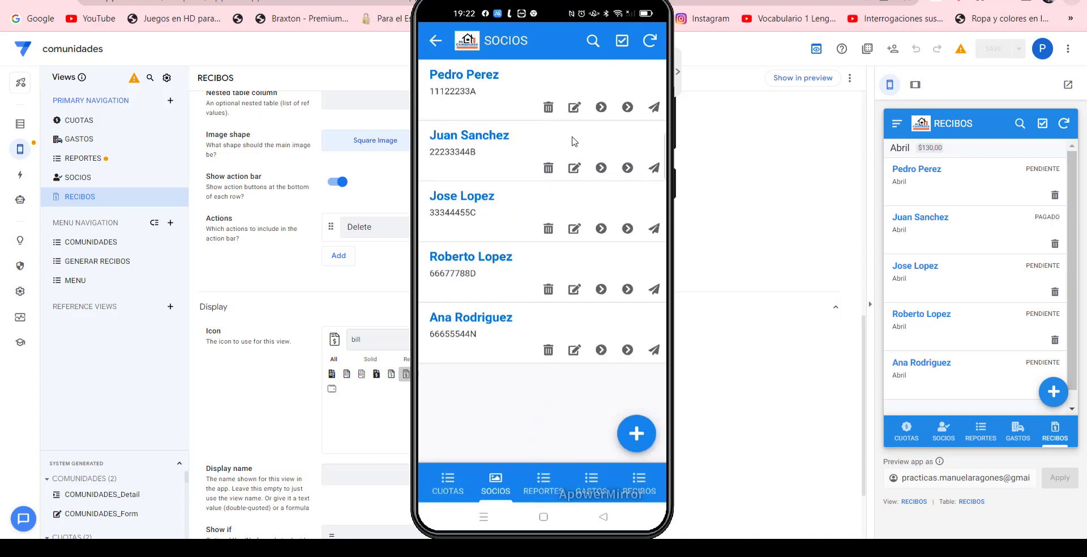
{"action": "left_click", "coordinate": [574, 107]}
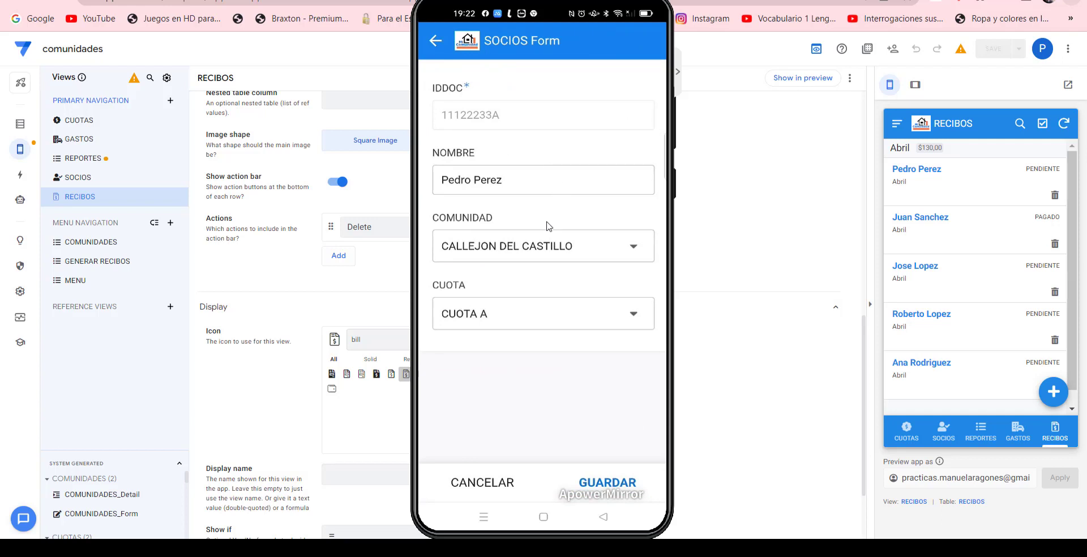
{"action": "left_click", "coordinate": [498, 485]}
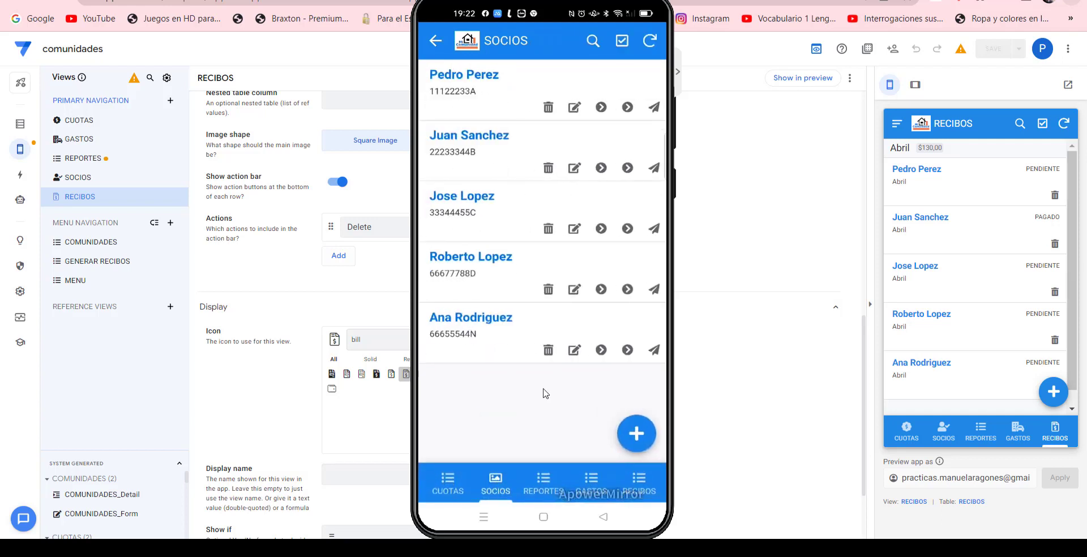
{"action": "left_click", "coordinate": [436, 41]}
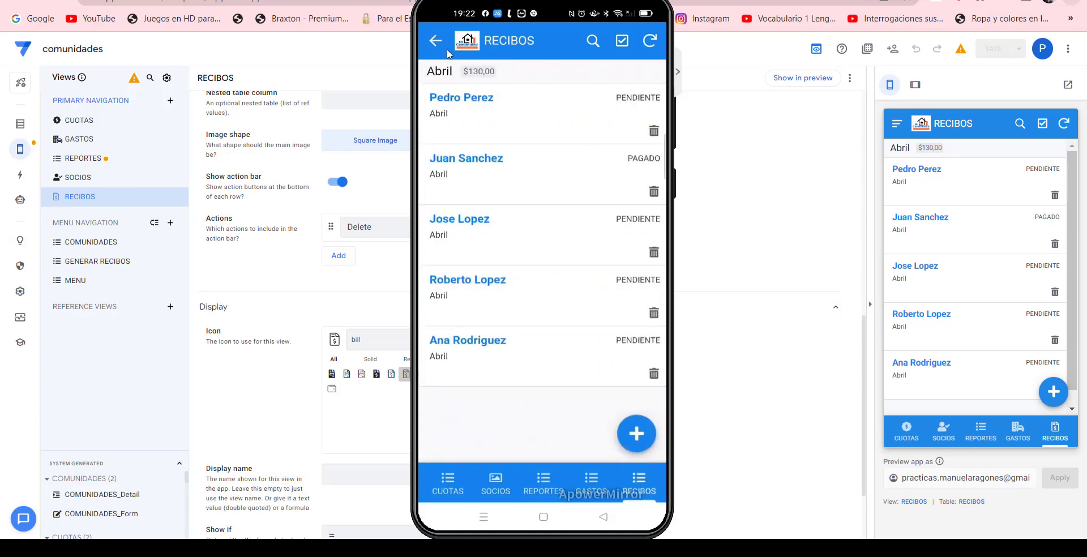
Step: Try setting the first April receipt's ESTADO to PAGADO, and discard the form without saving
{"action": "left_click", "coordinate": [514, 131]}
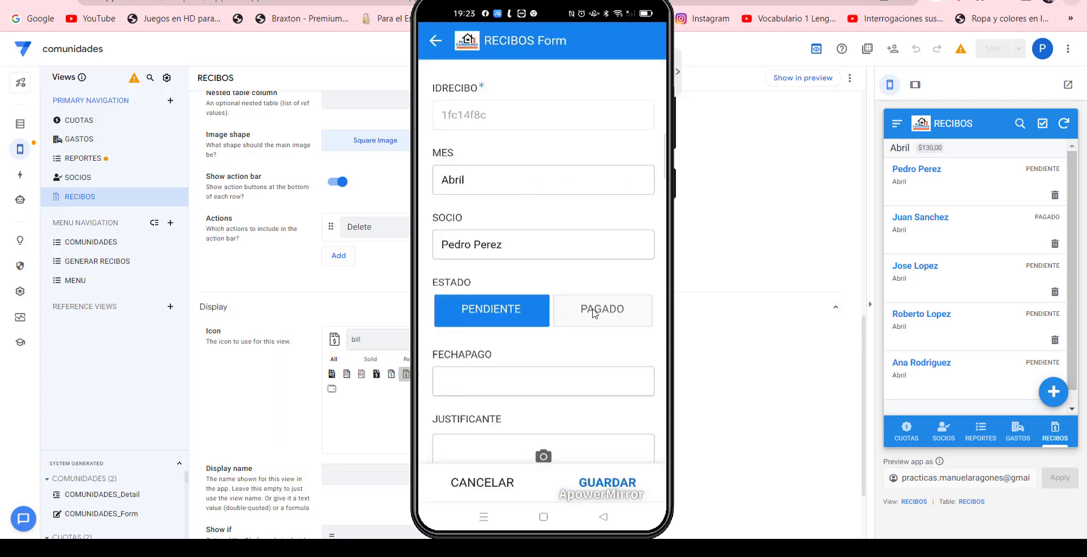
{"action": "left_click", "coordinate": [594, 314]}
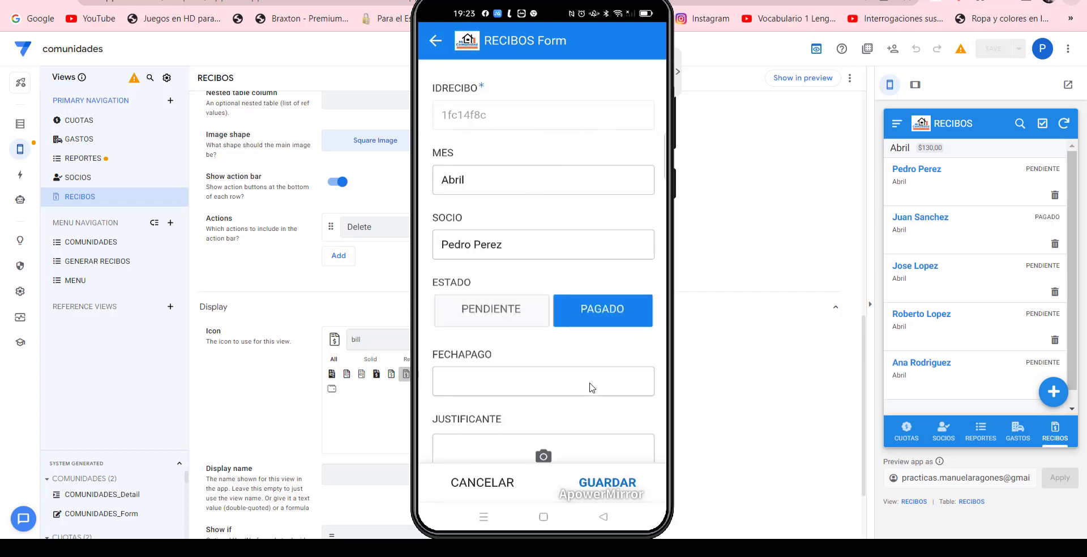
{"action": "left_click", "coordinate": [589, 387]}
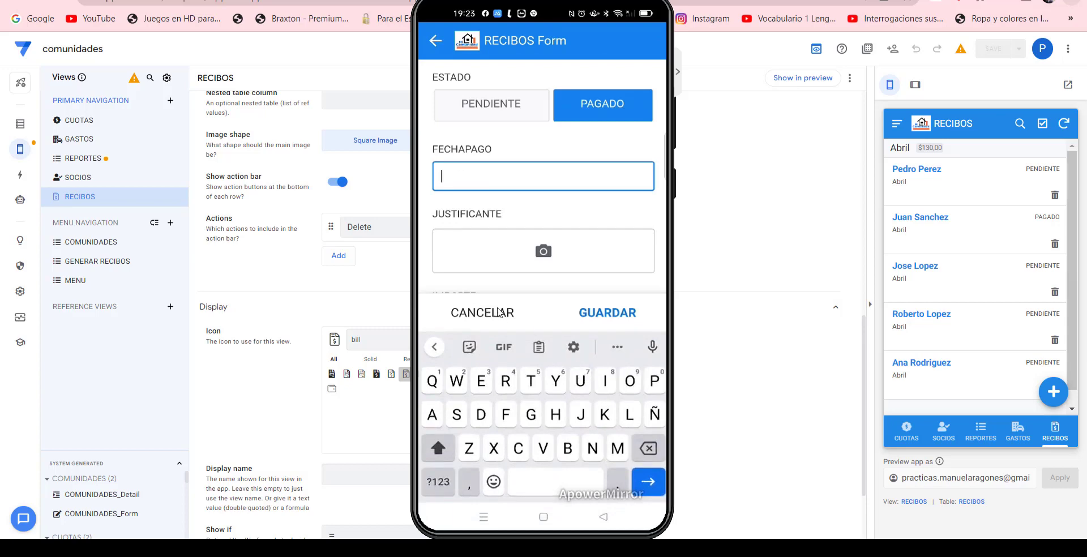
{"action": "left_click", "coordinate": [539, 320]}
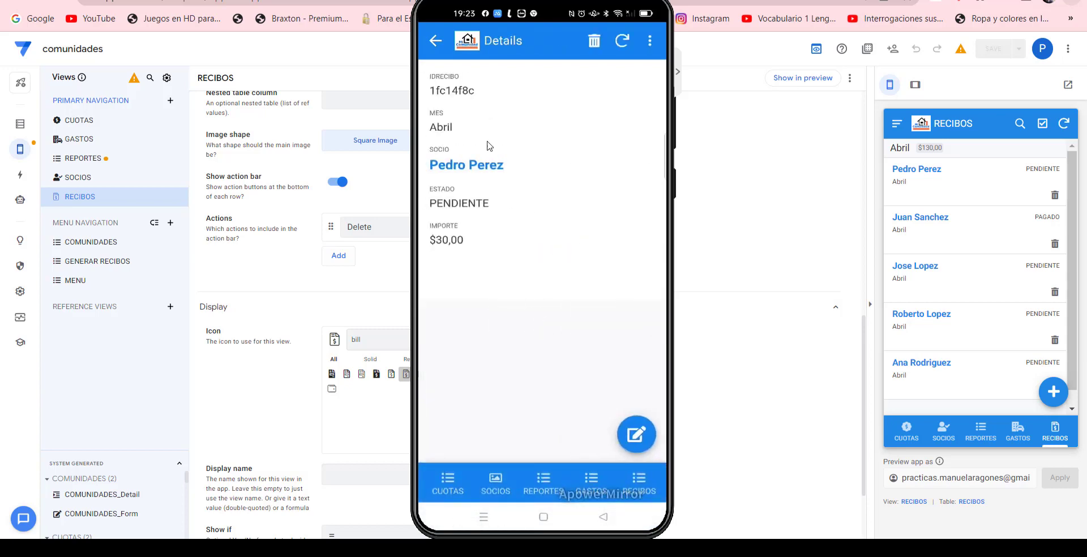
{"action": "left_click", "coordinate": [432, 40]}
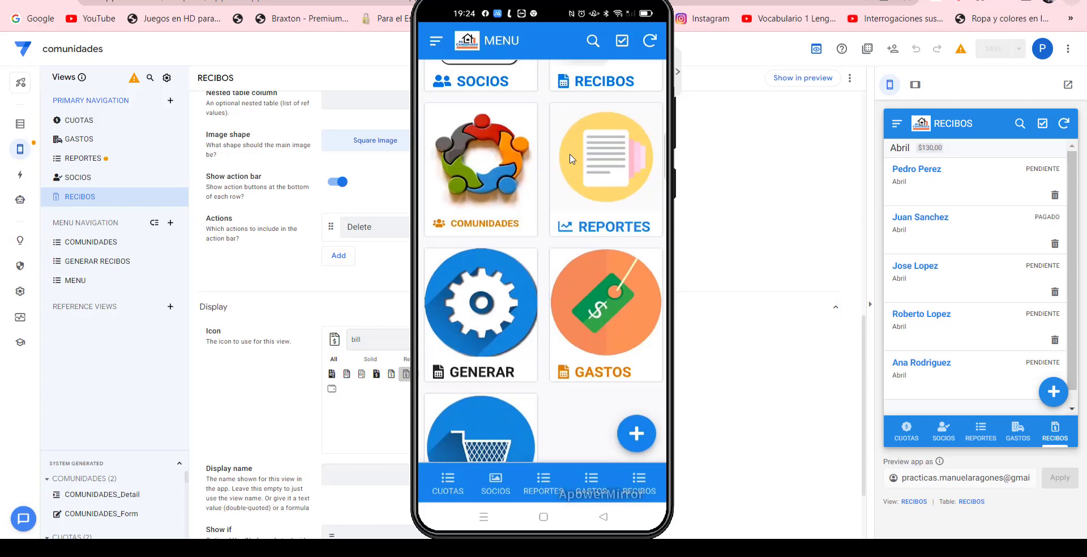
Step: Open the REPORTES form from the app's main menu and try ABRIL as the report month
{"action": "left_click", "coordinate": [571, 159]}
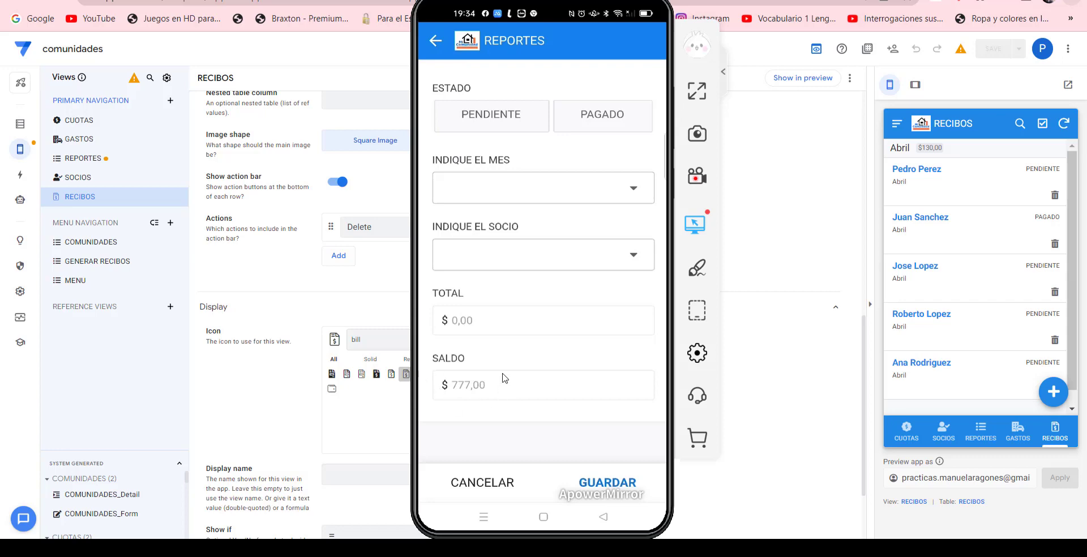
{"action": "left_click", "coordinate": [557, 192]}
{"action": "left_click", "coordinate": [556, 192]}
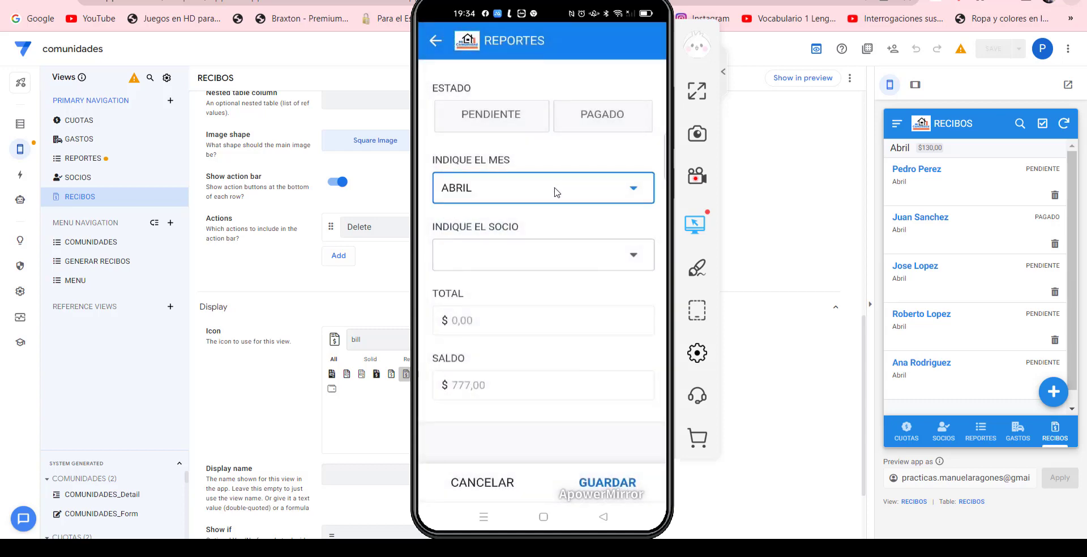
{"action": "left_click", "coordinate": [556, 192]}
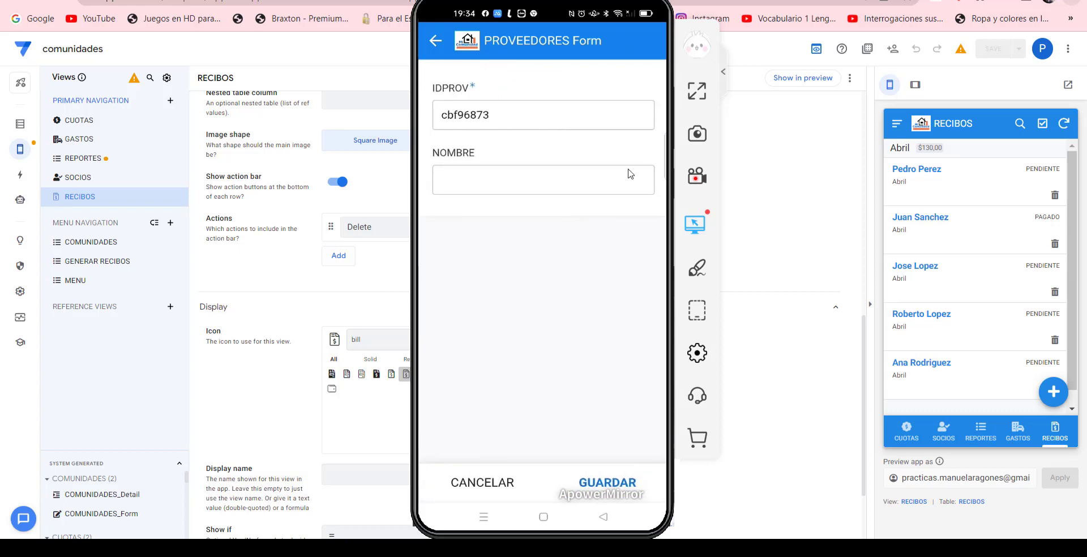
Step: Leave the new supplier form and the PROVEEDORES list, and return to the start of the app's main menu
{"action": "left_click", "coordinate": [433, 40]}
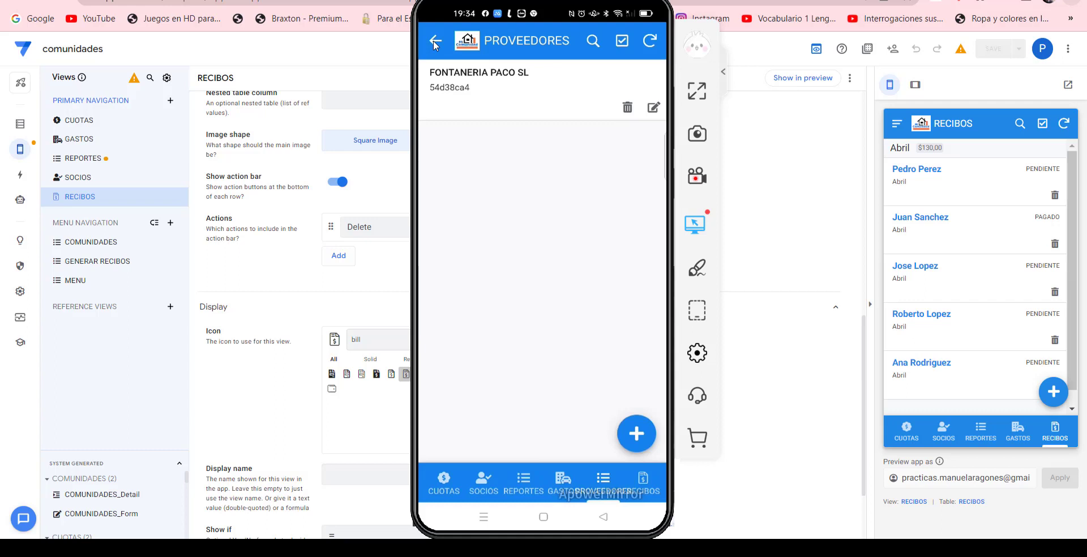
{"action": "left_click", "coordinate": [433, 40]}
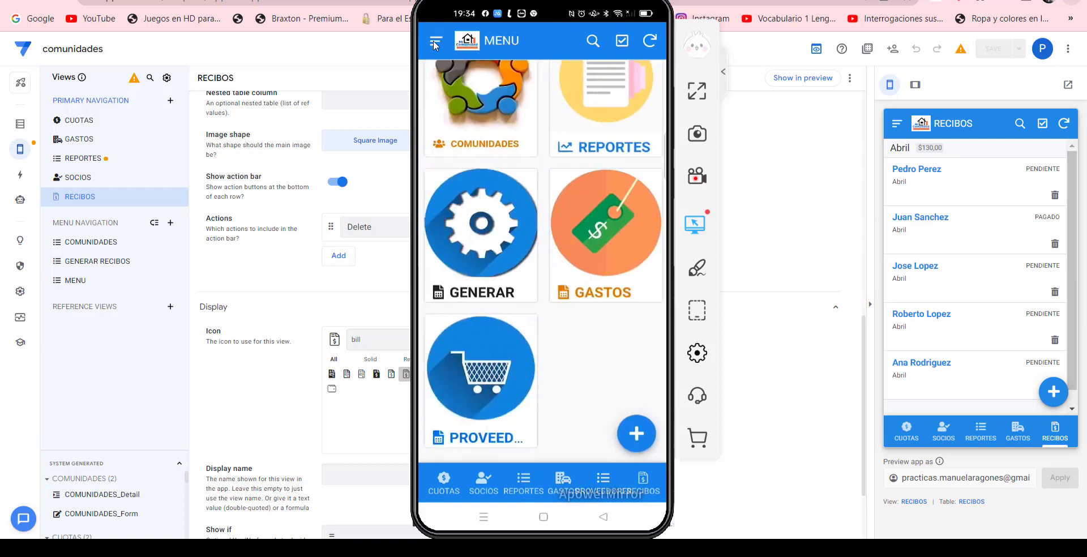
{"action": "scroll", "coordinate": [434, 45], "scroll_direction": "up", "scroll_amount": 2}
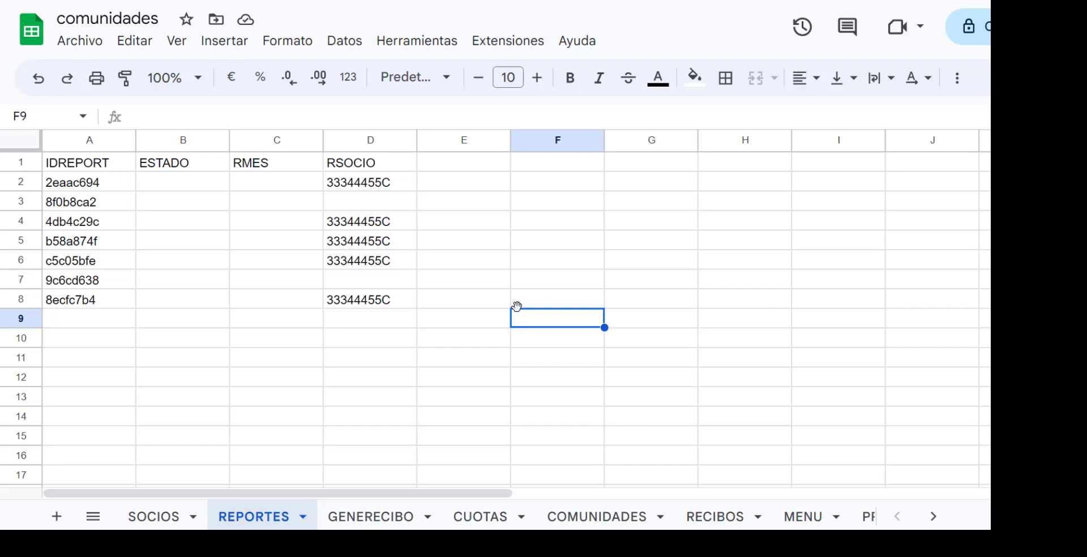
Step: Review the columns of the SOCIOS and REPORTES sheets in the comunidades spreadsheet
{"action": "left_click", "coordinate": [142, 522]}
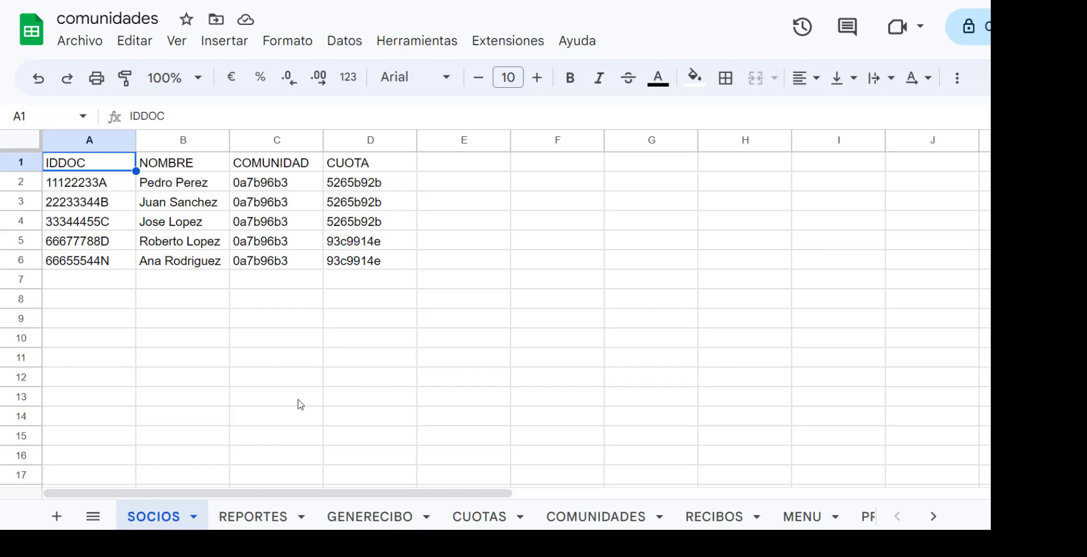
{"action": "left_click", "coordinate": [256, 521]}
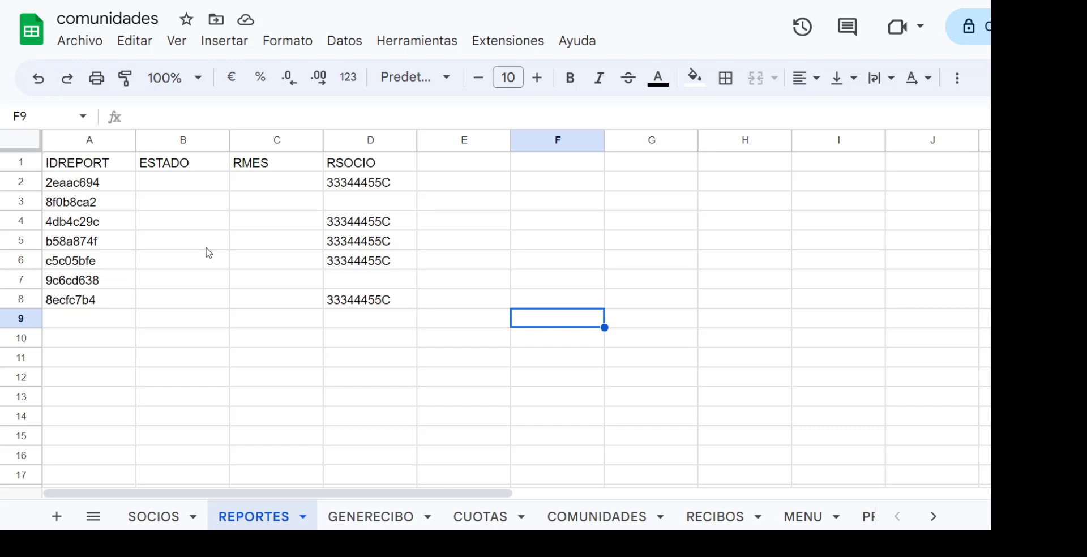
Step: Switch back to the mirrored phone in ApowerMirror and open the REPORTES form
{"action": "mouse_move", "coordinate": [702, 509]}
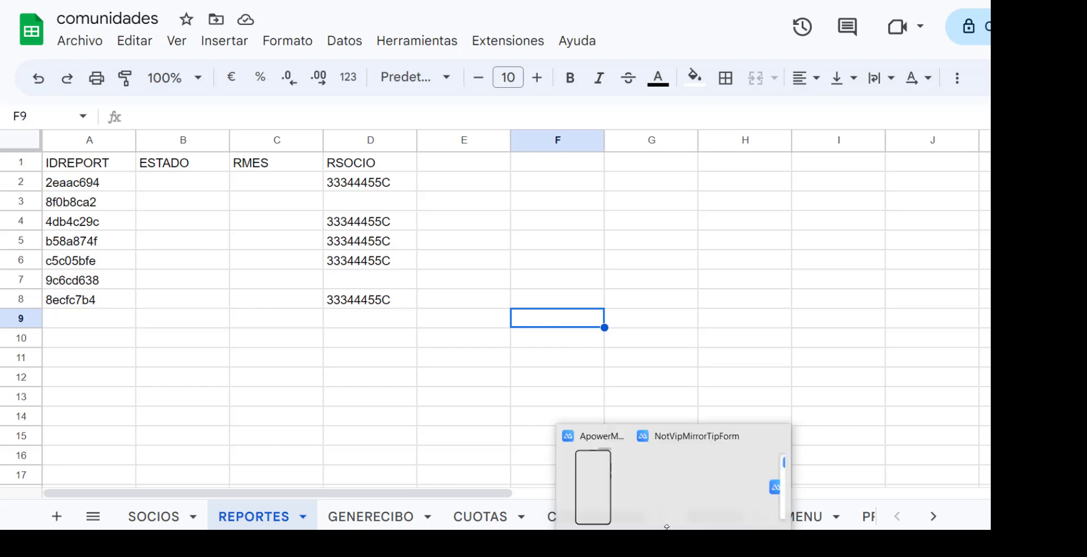
{"action": "left_click", "coordinate": [601, 488]}
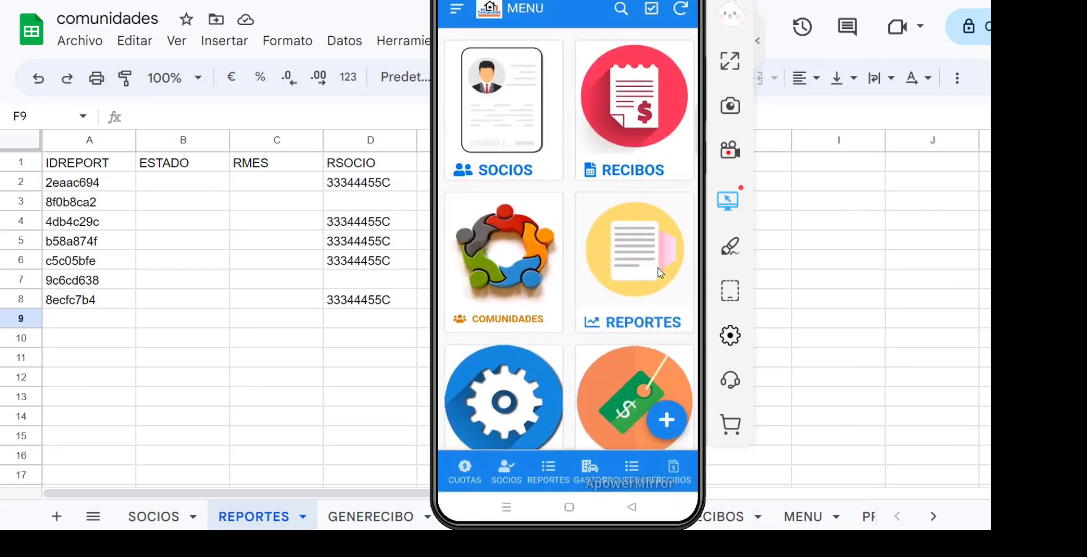
{"action": "left_click", "coordinate": [659, 273]}
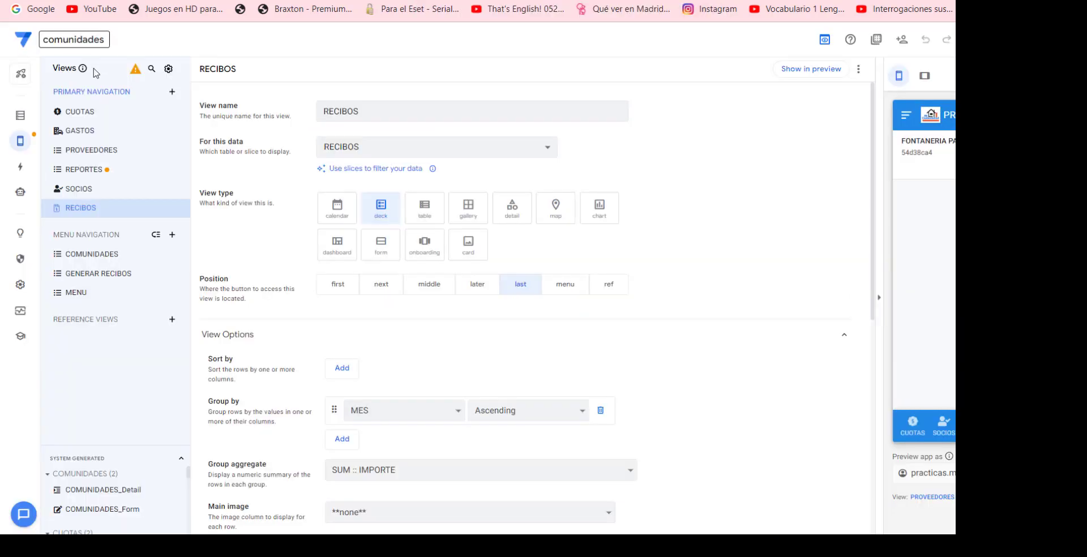
Step: Open the REPORTES table's column definitions in AppSheet and compare them with the fields of the phone's REPORTES form
{"action": "left_click", "coordinate": [19, 115]}
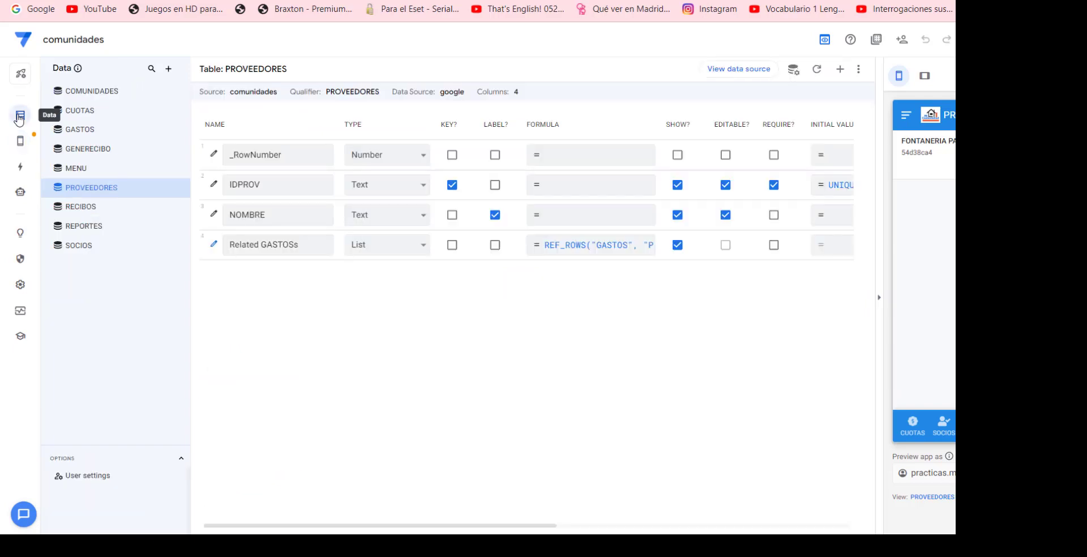
{"action": "left_click", "coordinate": [99, 230]}
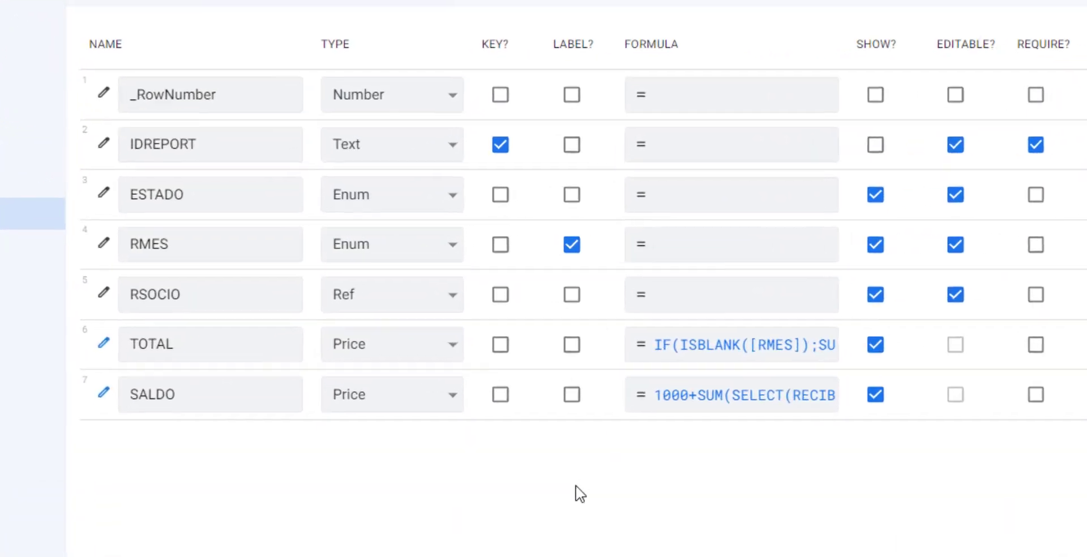
{"action": "left_click", "coordinate": [152, 353]}
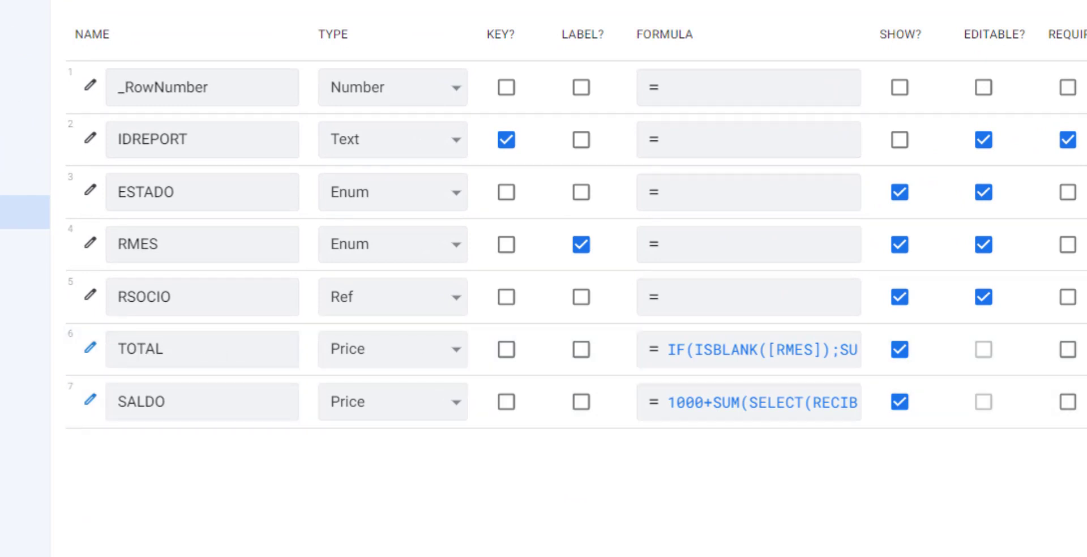
{"action": "key", "text": "alt+Tab"}
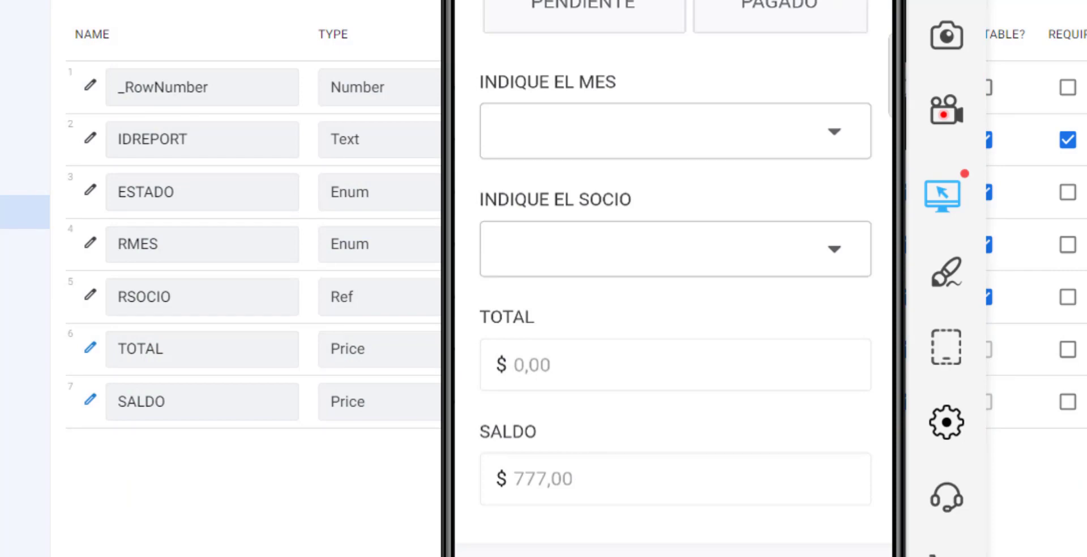
{"action": "key", "text": "alt+Tab"}
Step: Examine the app formulas of the TOTAL and SALDO columns in the REPORTES table, closing each without changes
{"action": "left_click", "coordinate": [752, 355]}
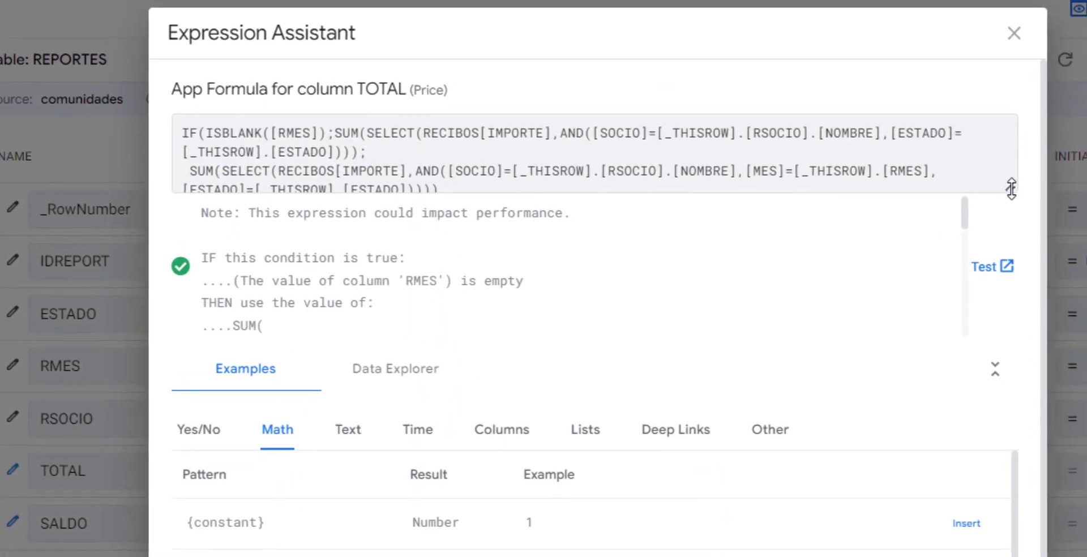
{"action": "left_click_drag", "start_coordinate": [1011, 188], "coordinate": [1011, 245]}
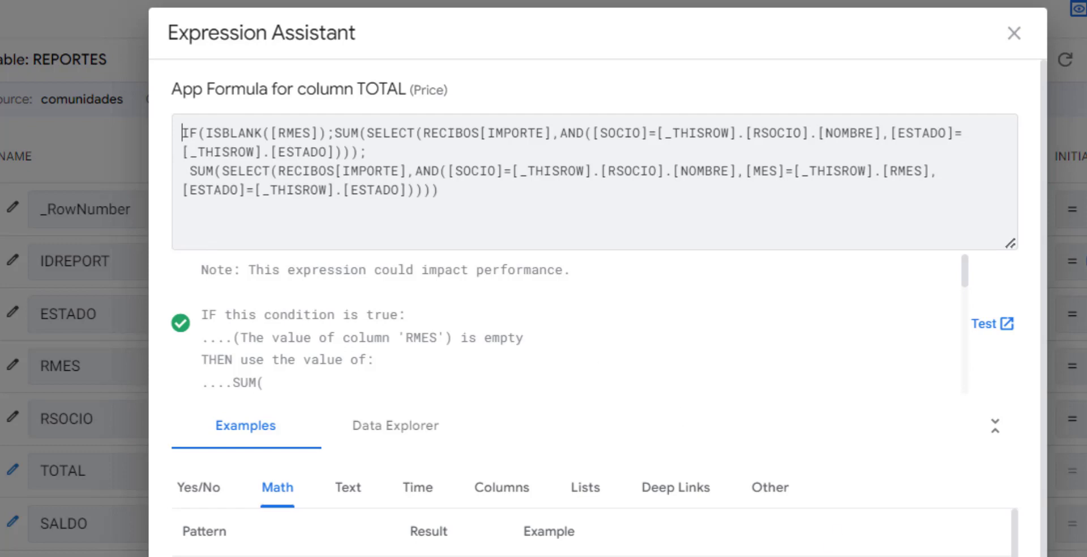
{"action": "key", "text": "Escape"}
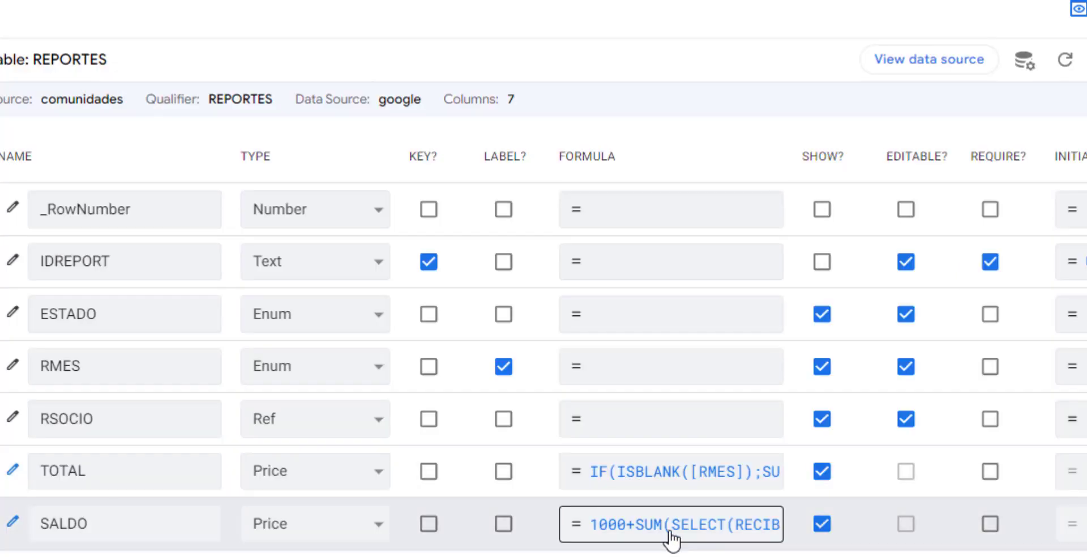
{"action": "left_click", "coordinate": [670, 532]}
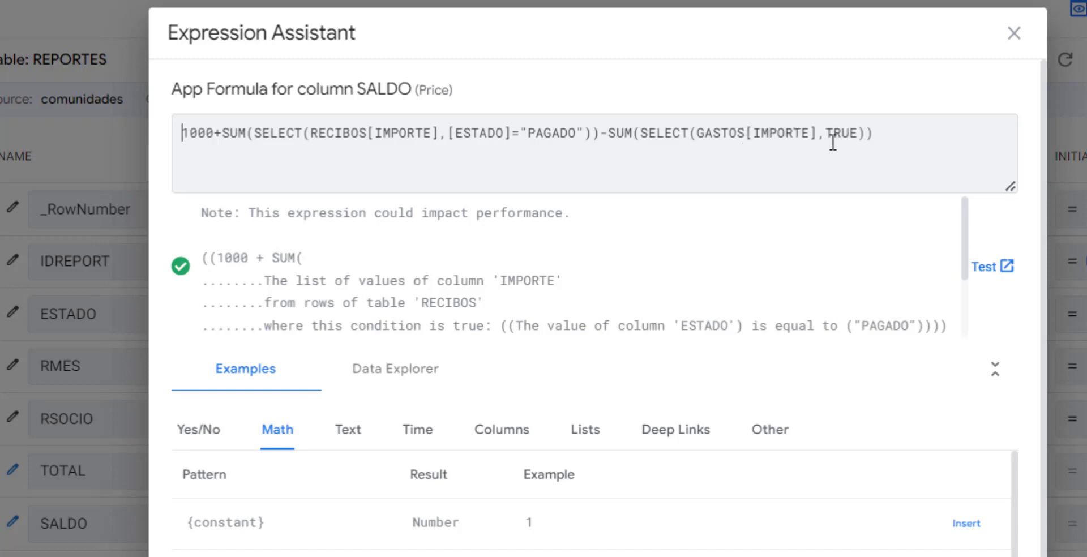
{"action": "left_click", "coordinate": [1012, 33]}
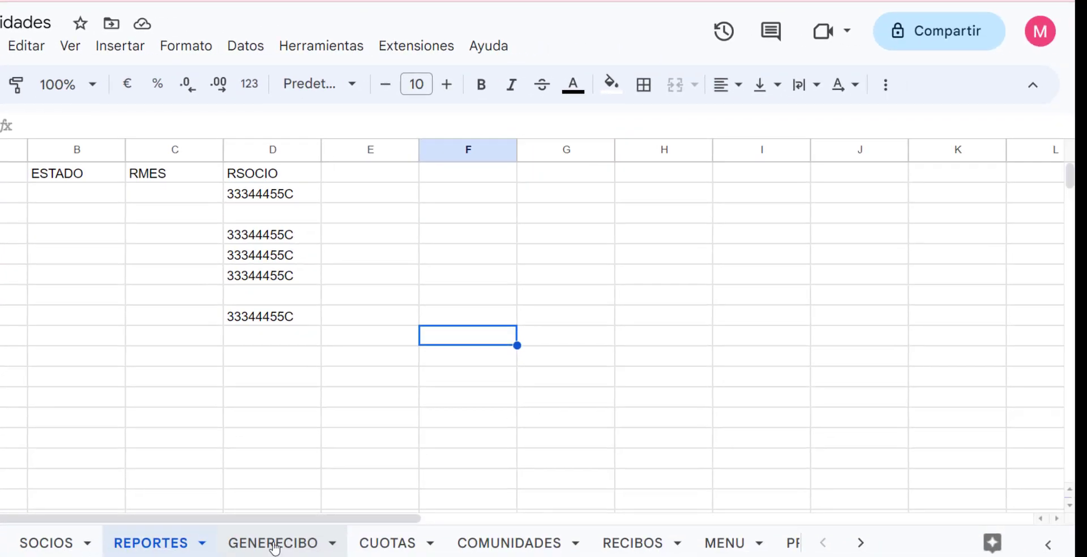
Step: Review the GENERECIBO, CUOTAS, COMUNIDADES and RECIBOS sheets in the comunidades spreadsheet
{"action": "left_click", "coordinate": [275, 545]}
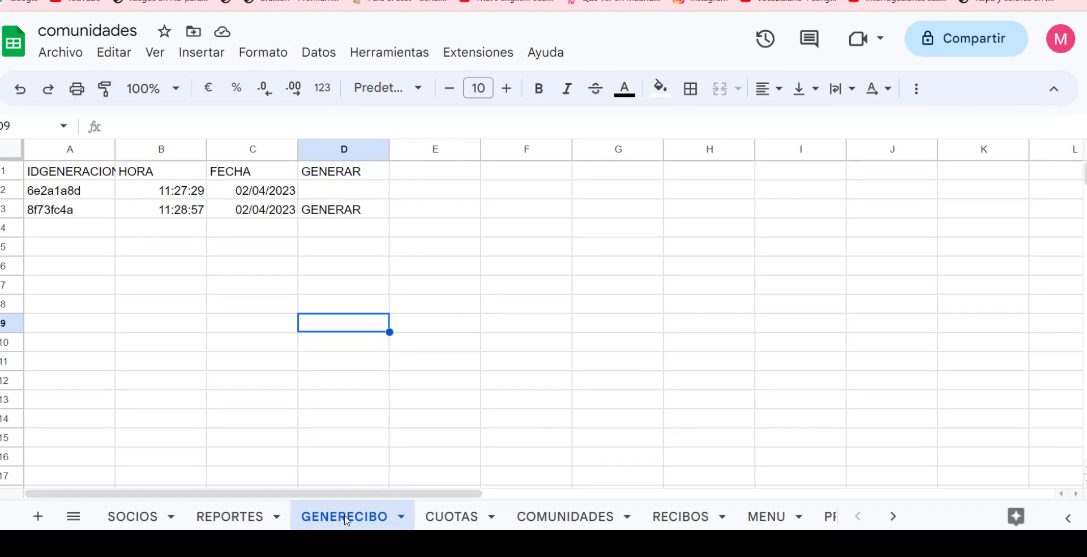
{"action": "left_click", "coordinate": [452, 521]}
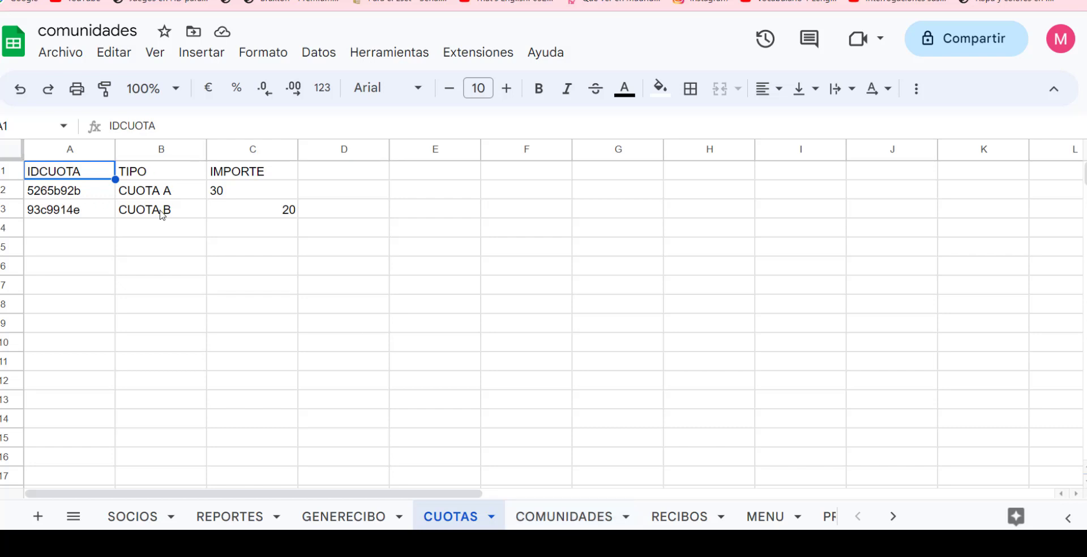
{"action": "left_click", "coordinate": [562, 520]}
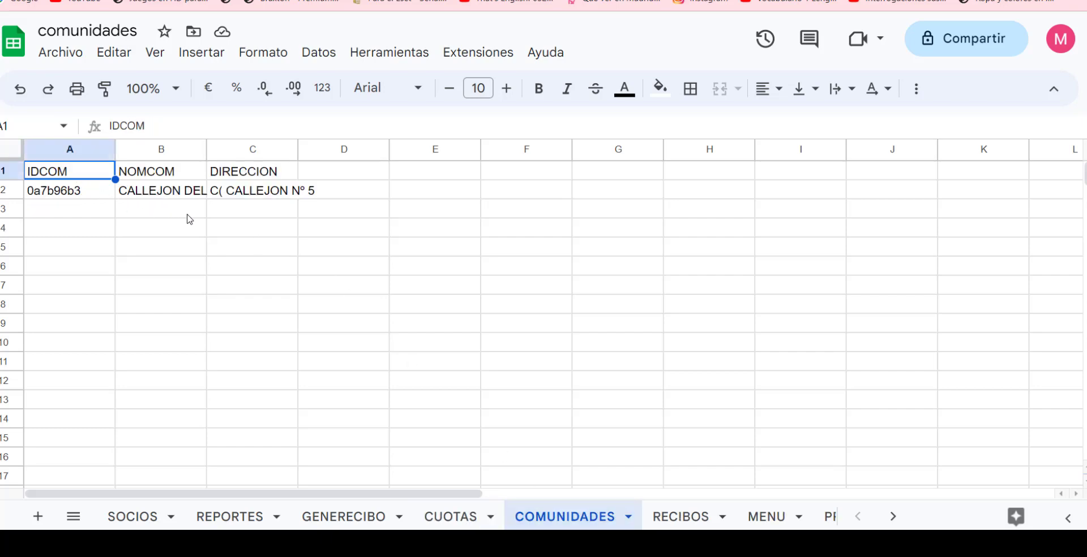
{"action": "left_click", "coordinate": [673, 516]}
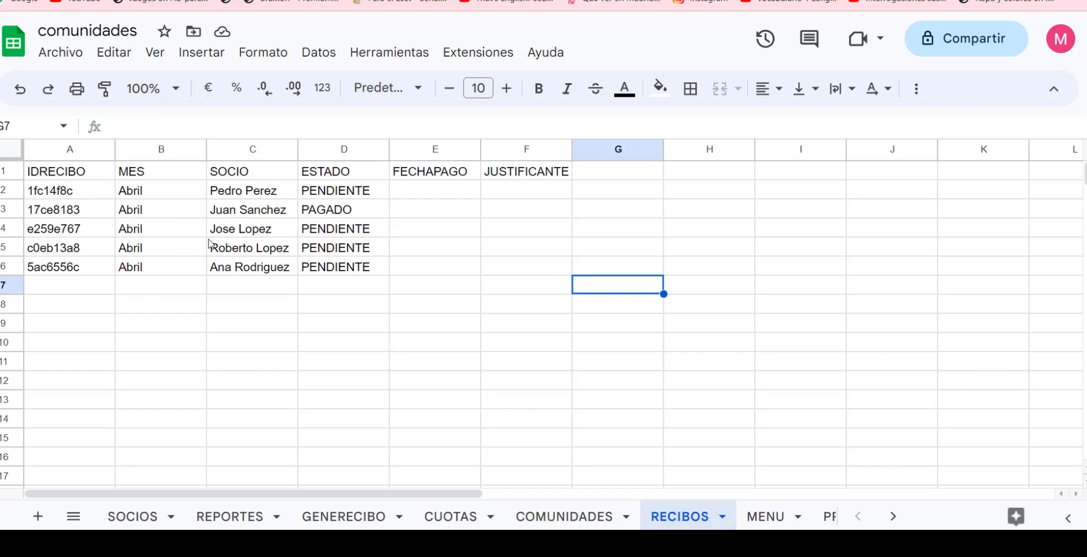
Step: Compare the MENU sheet's rows with the tiles of the phone's MENU view, then return to the spreadsheet
{"action": "left_click", "coordinate": [766, 517]}
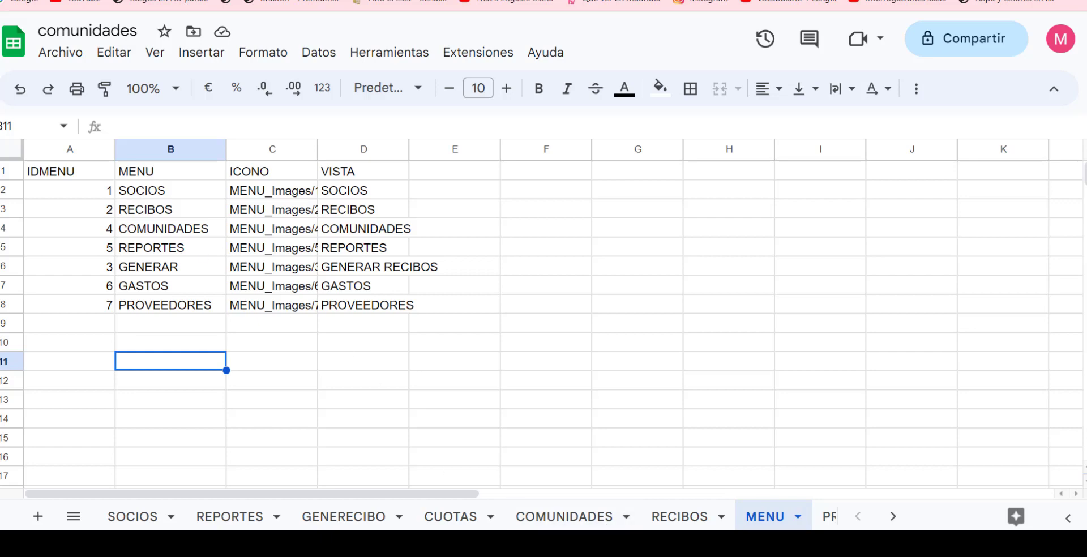
{"action": "left_click", "coordinate": [563, 486]}
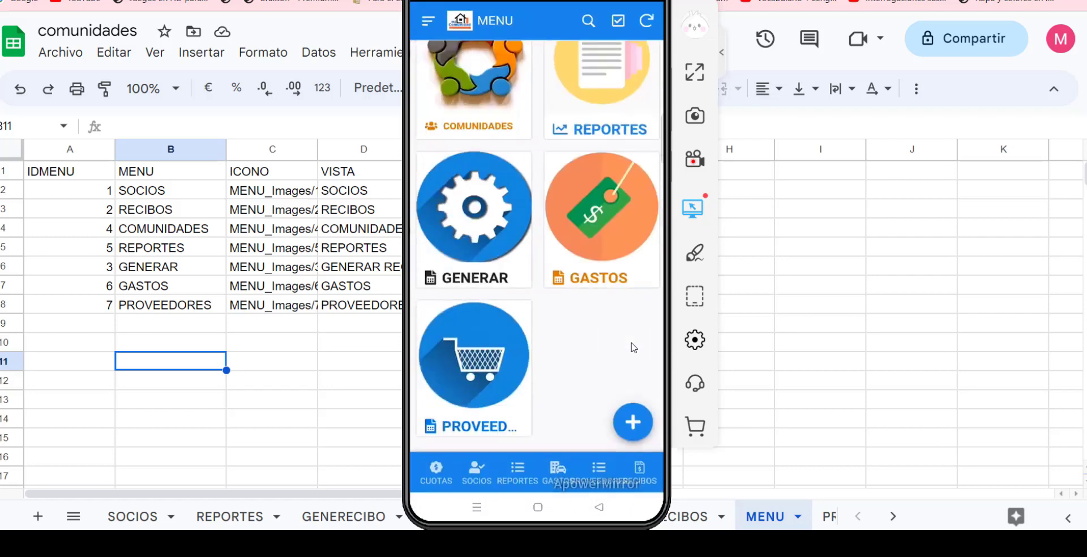
{"action": "scroll", "coordinate": [586, 329], "scroll_direction": "up", "scroll_amount": 5}
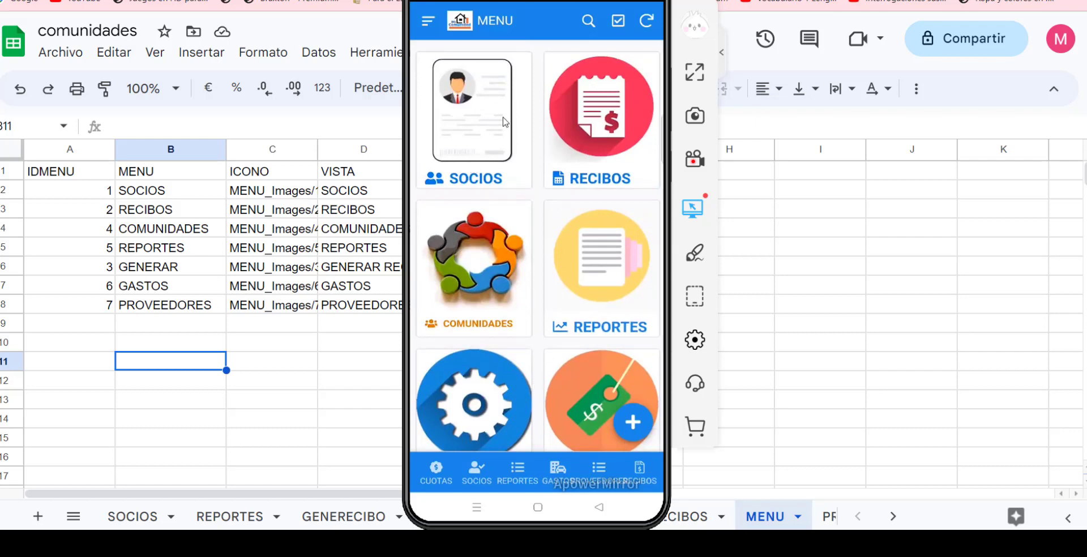
{"action": "left_click", "coordinate": [255, 424]}
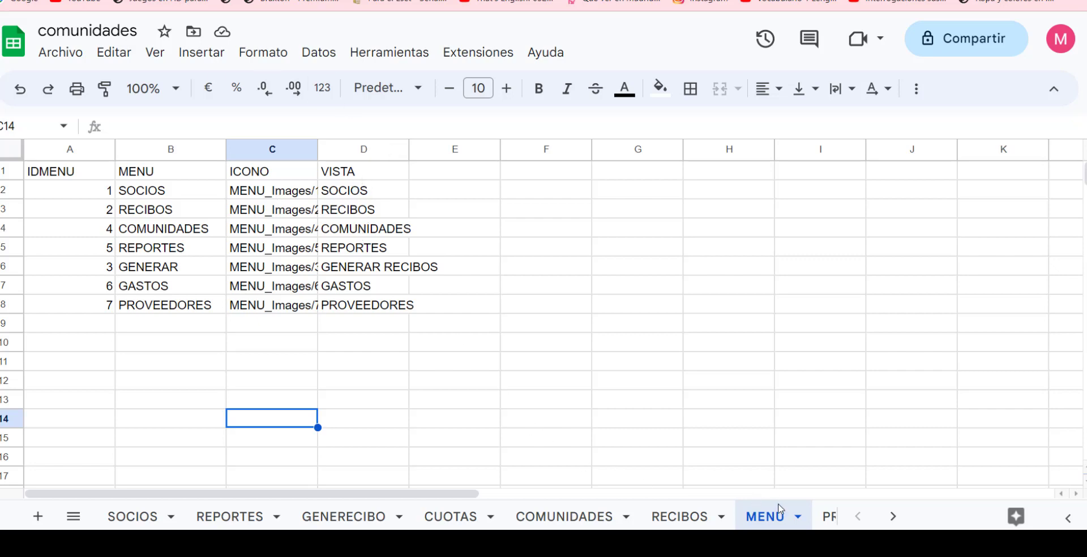
Step: Review the PROVEEDORES and GASTOS sheets of the comunidades spreadsheet
{"action": "left_click", "coordinate": [892, 518]}
{"action": "left_click", "coordinate": [690, 517]}
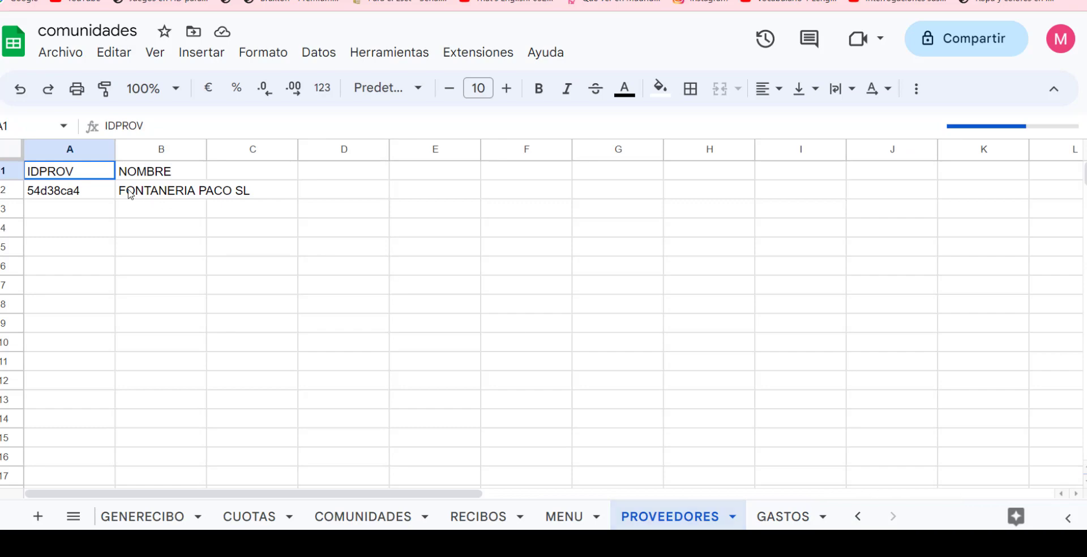
{"action": "left_click", "coordinate": [770, 524]}
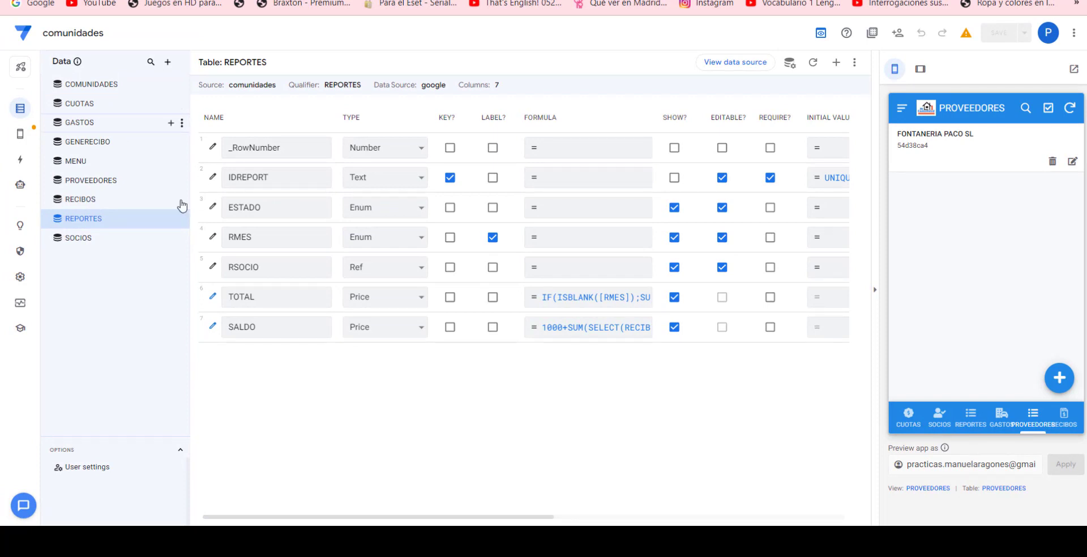
Step: Review the COMUNIDADES and SOCIOS tables in AppSheet and check the SOCIOS COMUNIDAD column's reference settings without changing them
{"action": "left_click", "coordinate": [93, 85]}
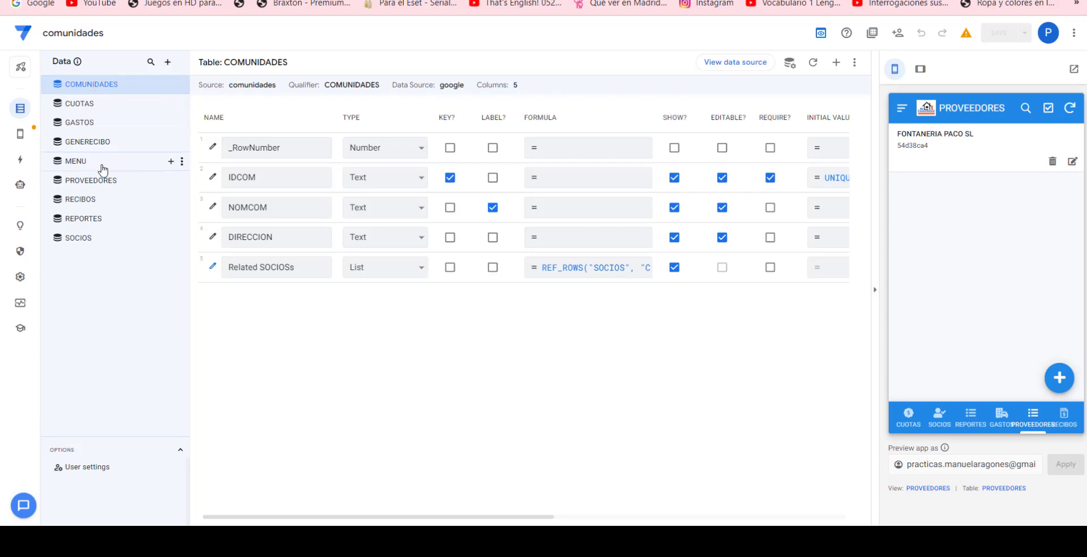
{"action": "left_click", "coordinate": [84, 240]}
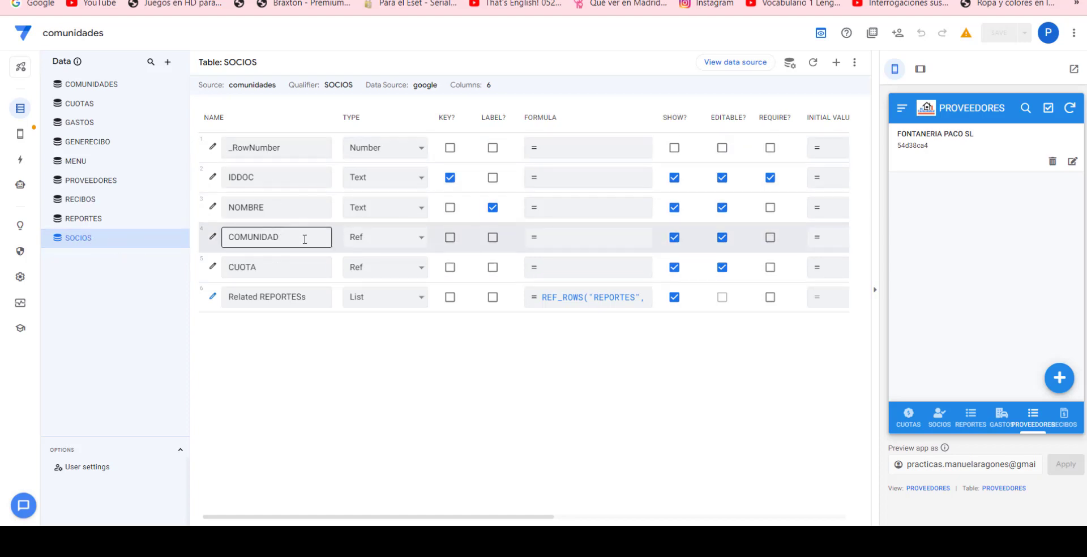
{"action": "left_click", "coordinate": [384, 237]}
{"action": "left_click", "coordinate": [384, 237]}
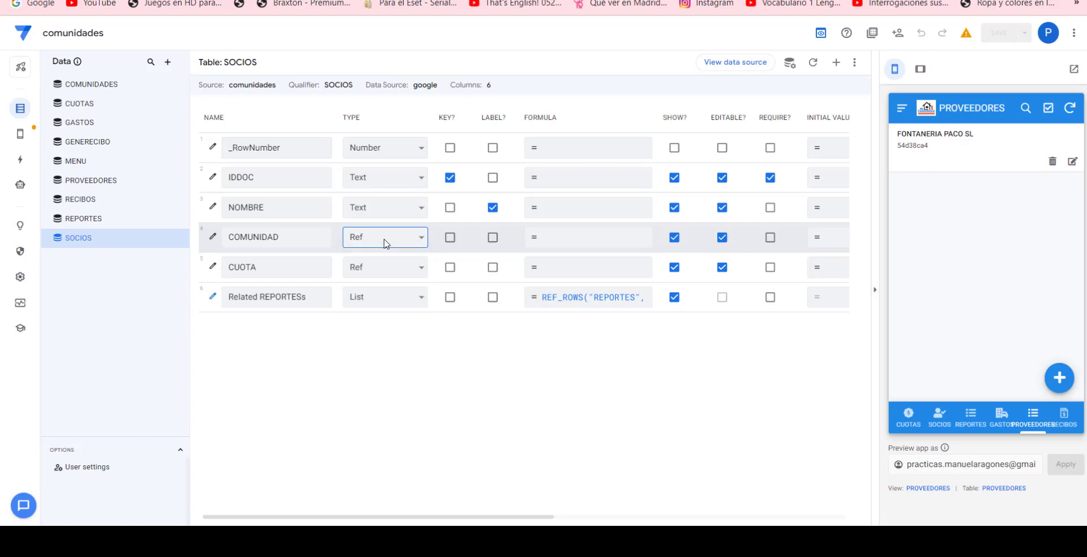
{"action": "left_click", "coordinate": [212, 240]}
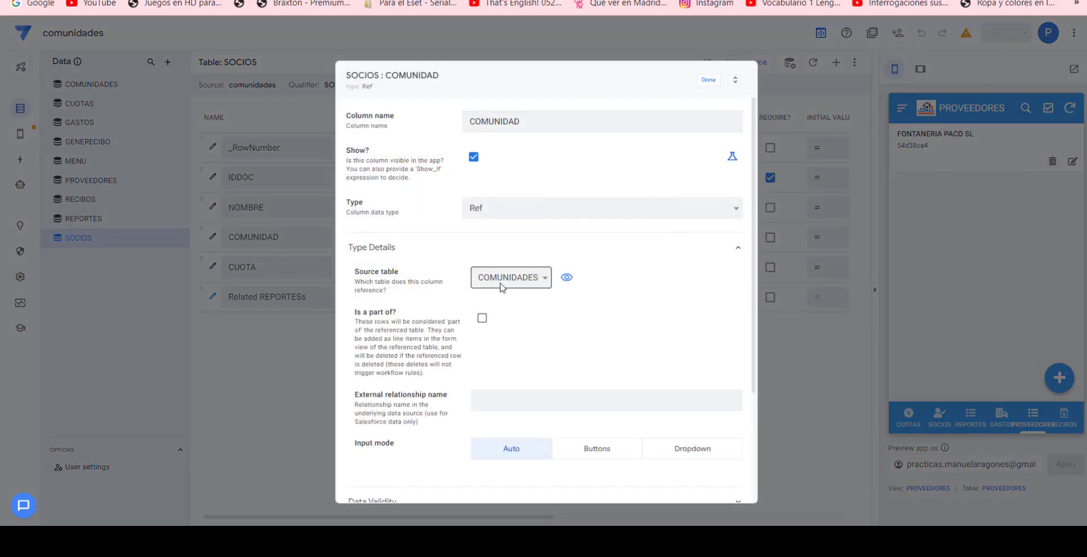
{"action": "left_click", "coordinate": [708, 80]}
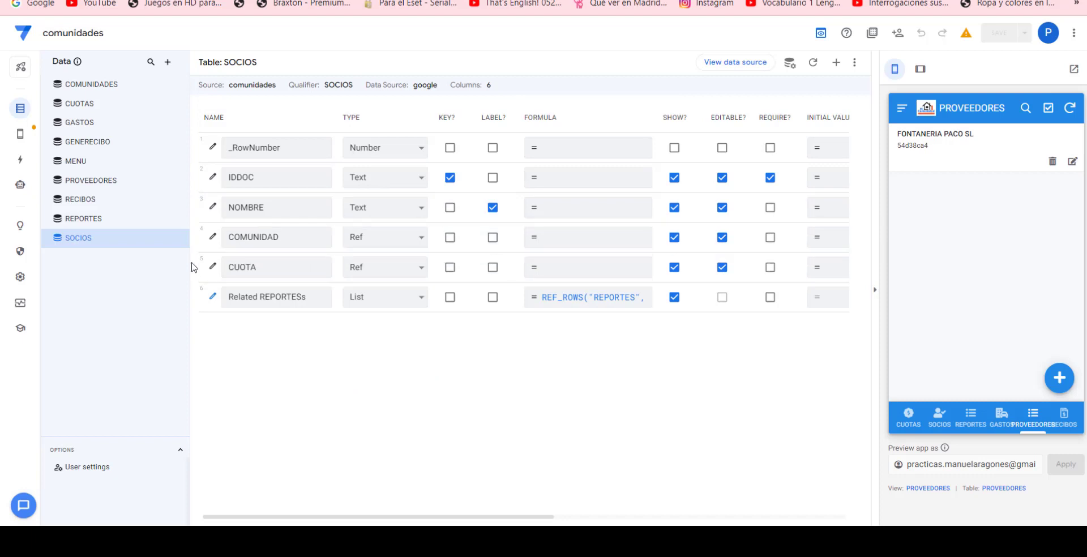
Step: Review the CUOTAS, GASTOS and REPORTES tables and check which table the RSOCIO column of REPORTES references
{"action": "left_click", "coordinate": [81, 105]}
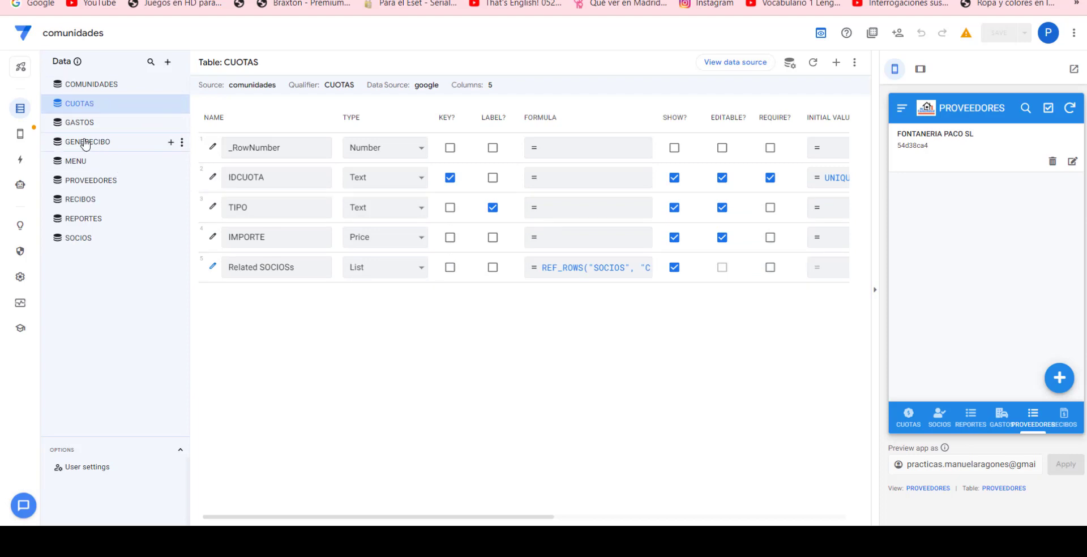
{"action": "left_click", "coordinate": [74, 124]}
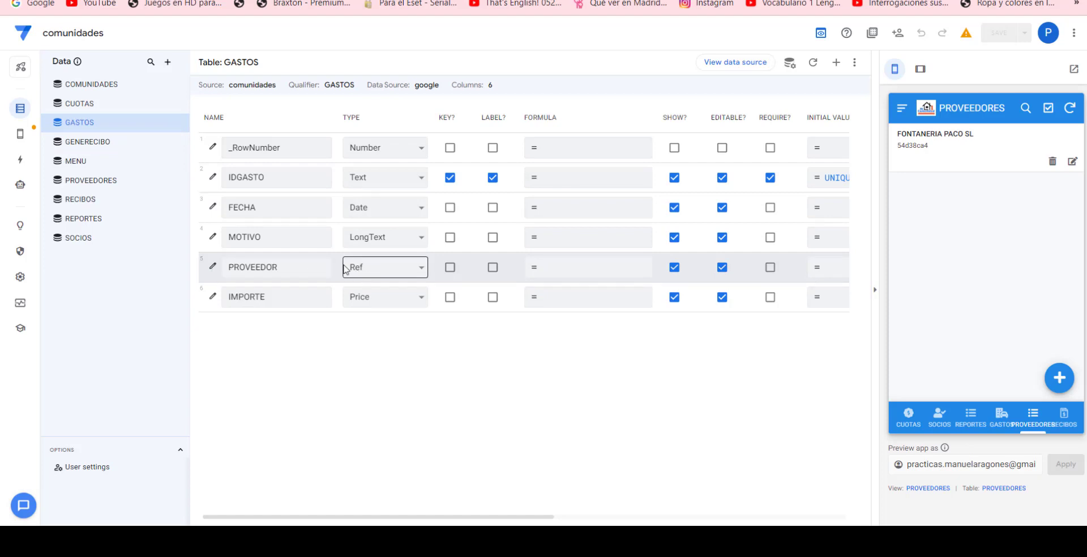
{"action": "left_click", "coordinate": [85, 219]}
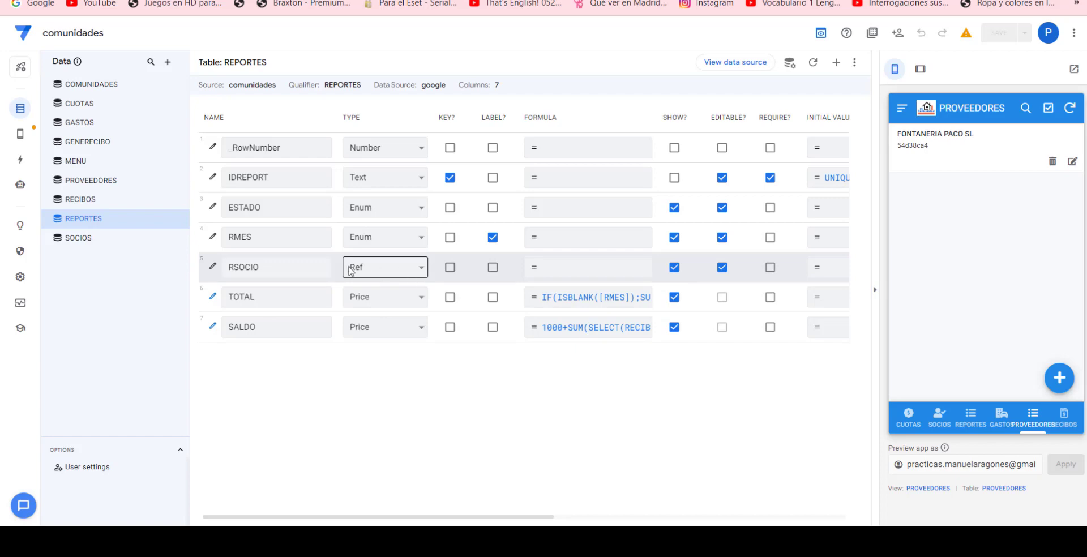
{"action": "left_click", "coordinate": [213, 268]}
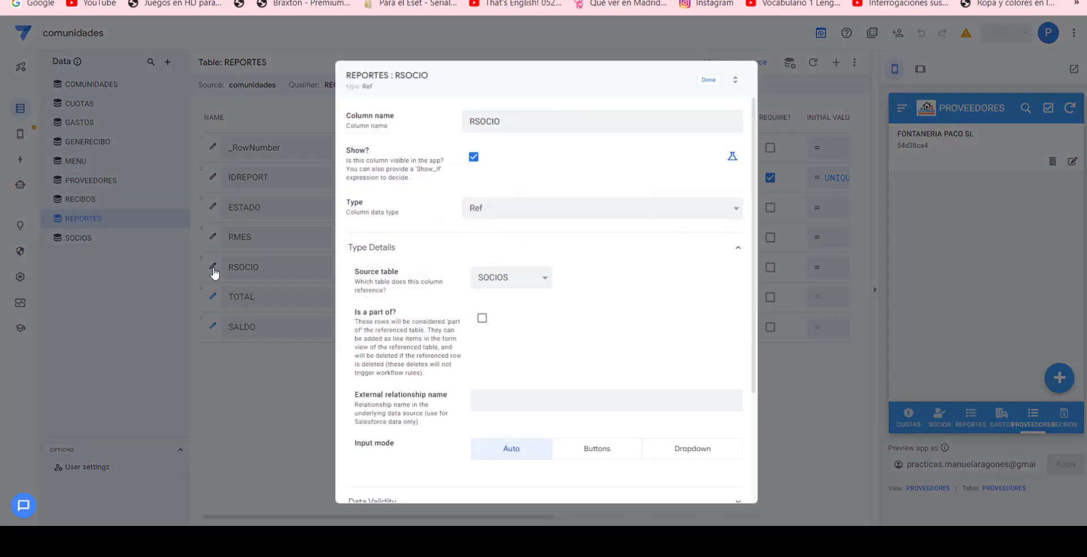
{"action": "left_click", "coordinate": [705, 82]}
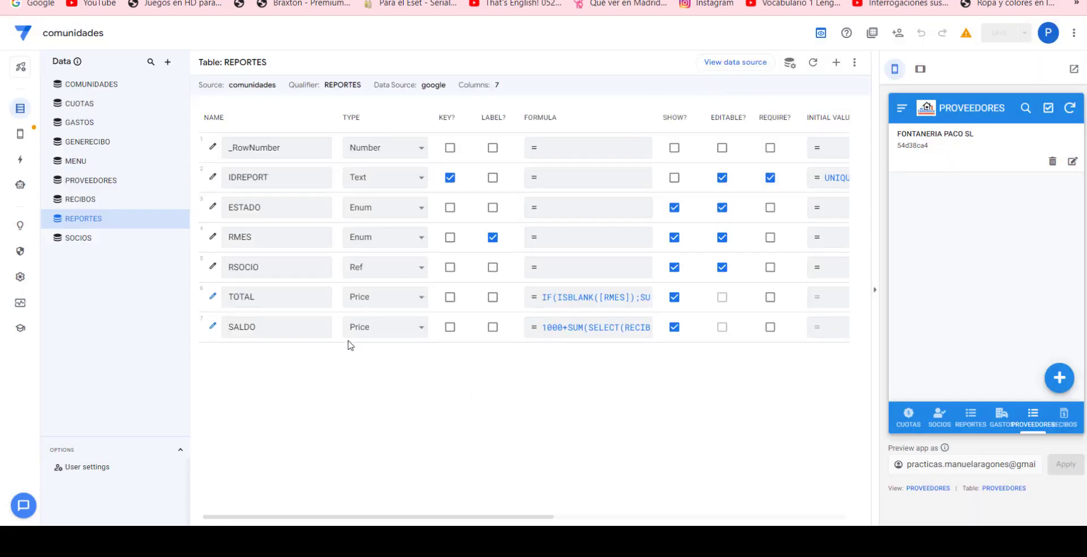
Step: Open the app's views and compare the menu navigation views with the preview's side menu
{"action": "left_click", "coordinate": [20, 134]}
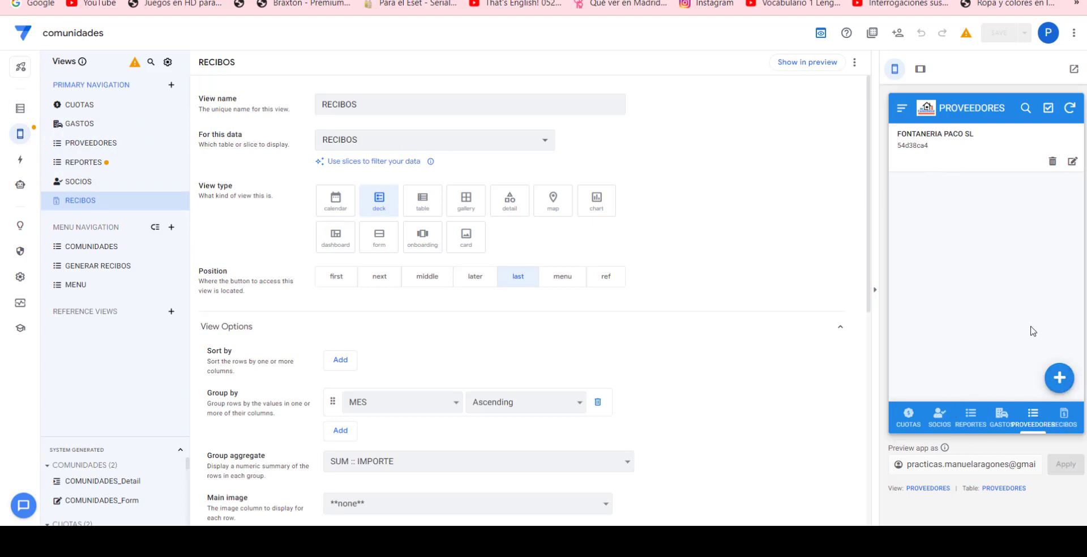
{"action": "left_click", "coordinate": [897, 111]}
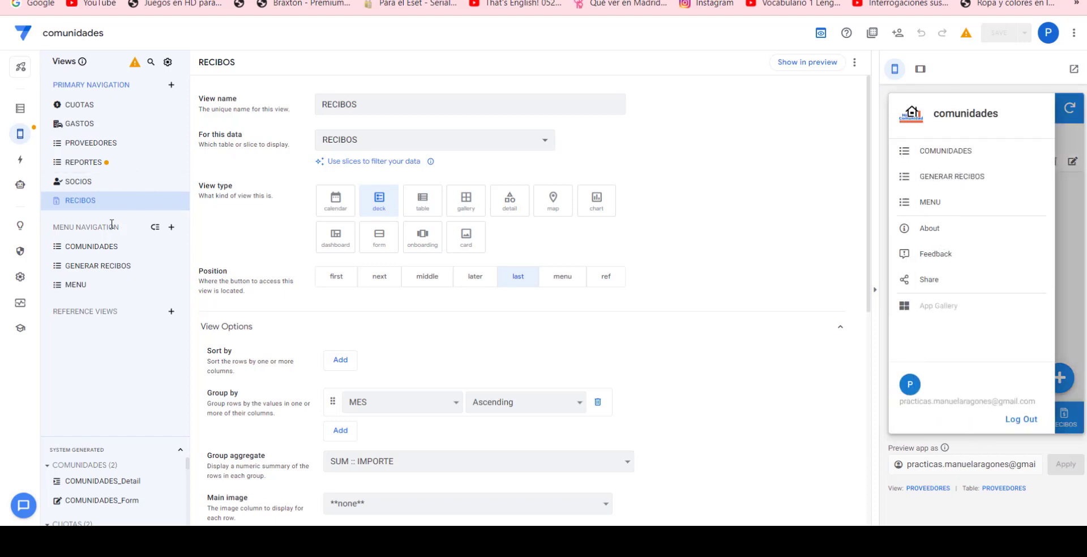
Step: Open the CREAR RECIBOS MES action of the SOCIOS table and examine its settings and column values
{"action": "left_click", "coordinate": [20, 161]}
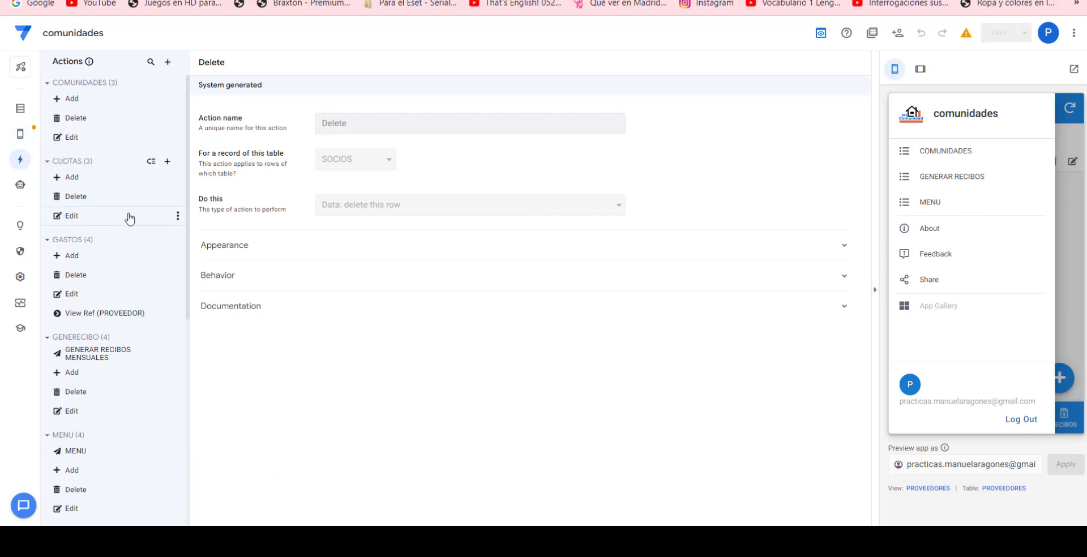
{"action": "scroll", "coordinate": [127, 221], "scroll_direction": "down", "scroll_amount": 6}
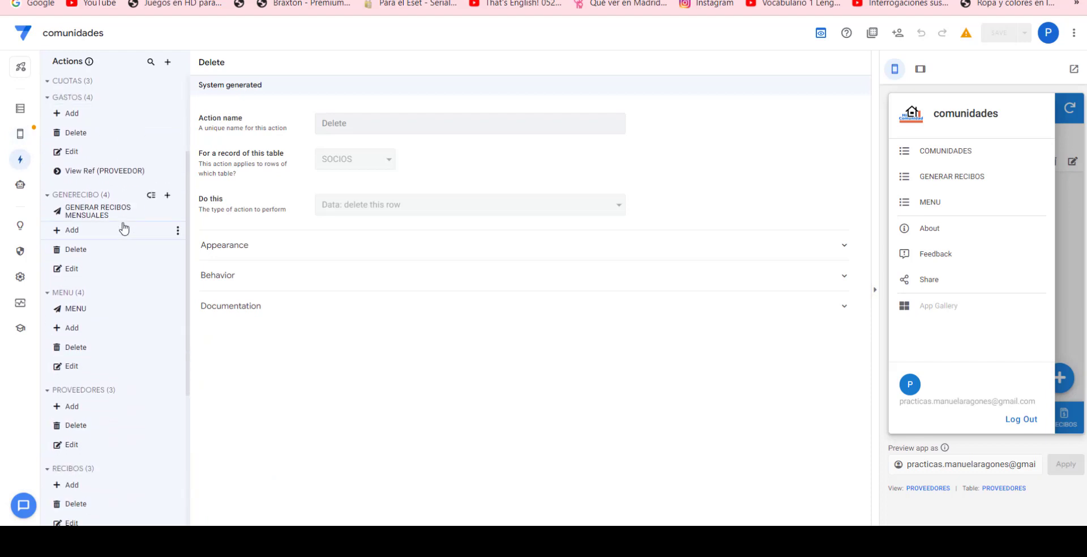
{"action": "scroll", "coordinate": [120, 229], "scroll_direction": "down", "scroll_amount": 1}
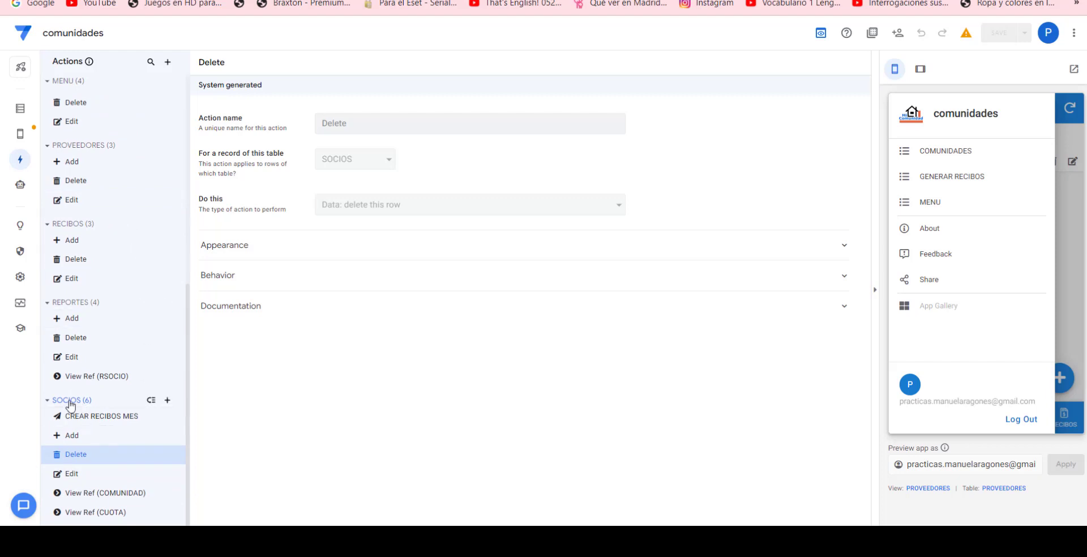
{"action": "left_click", "coordinate": [111, 420]}
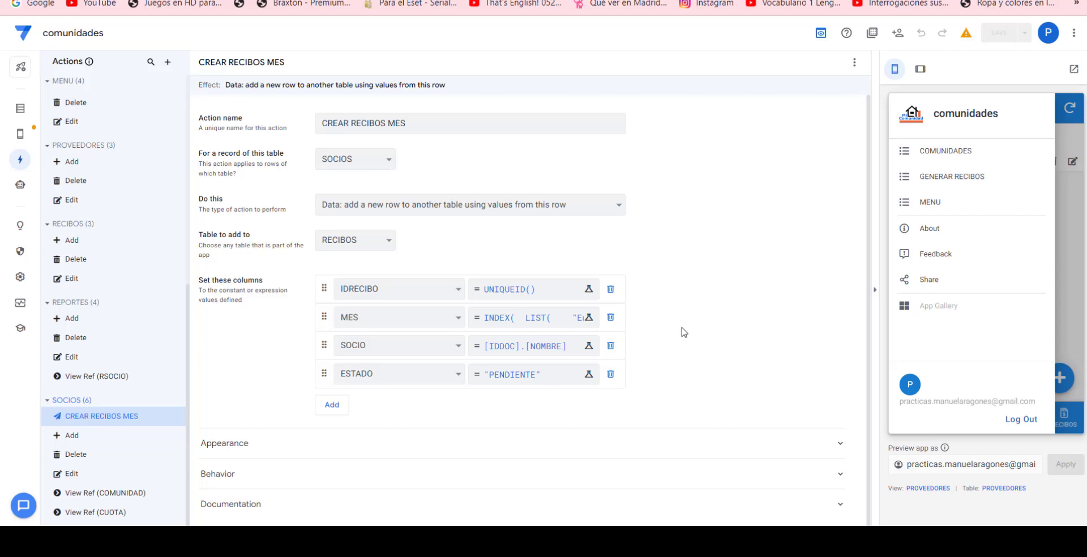
{"action": "left_click", "coordinate": [324, 124]}
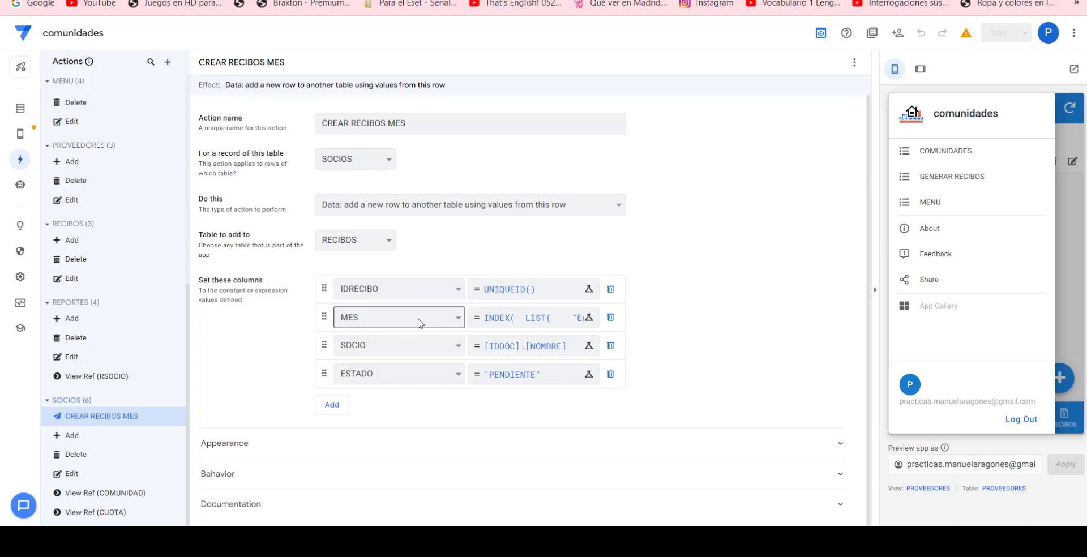
Step: Examine the MES column expression of the CREAR RECIBOS MES action in an enlarged editor and close it without changes
{"action": "left_click", "coordinate": [518, 320]}
{"action": "left_click_drag", "start_coordinate": [782, 136], "coordinate": [782, 218]}
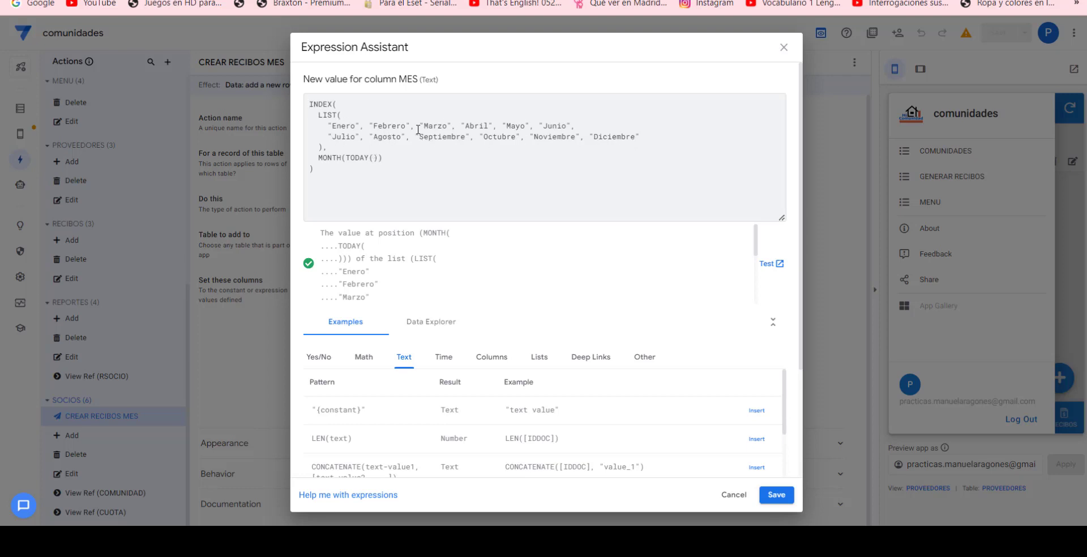
{"action": "left_click", "coordinate": [786, 53]}
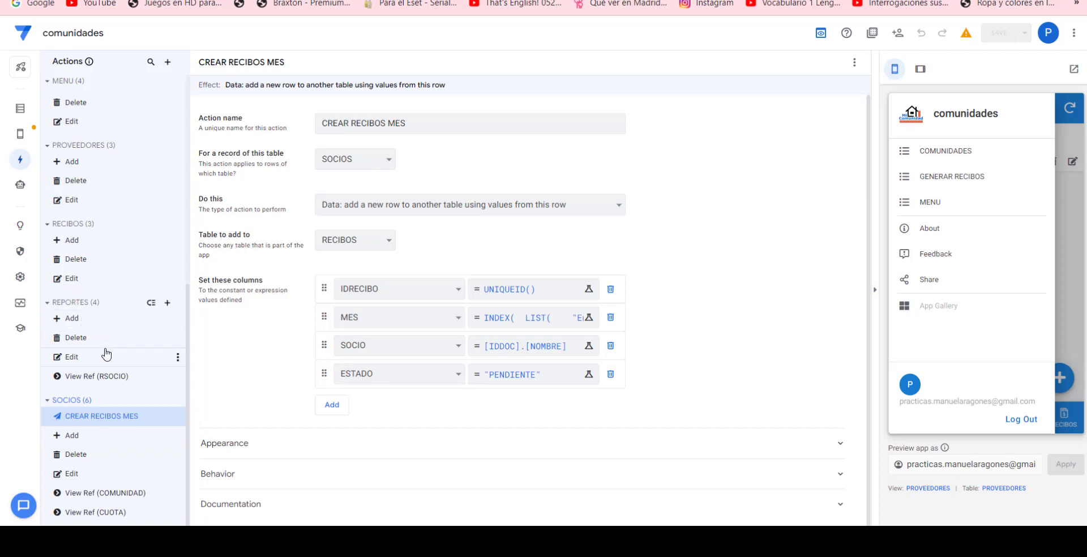
Step: Open the GENERAR RECIBOS MENSUALES action of the GENERECIBO table and examine its referenced rows and referenced action
{"action": "scroll", "coordinate": [85, 325], "scroll_direction": "up", "scroll_amount": 5}
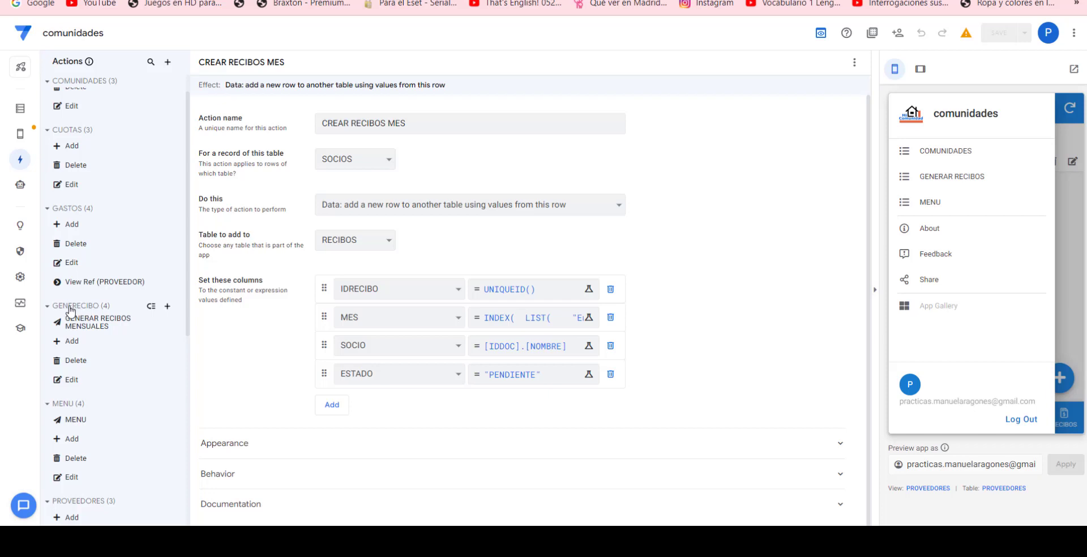
{"action": "left_click", "coordinate": [90, 327]}
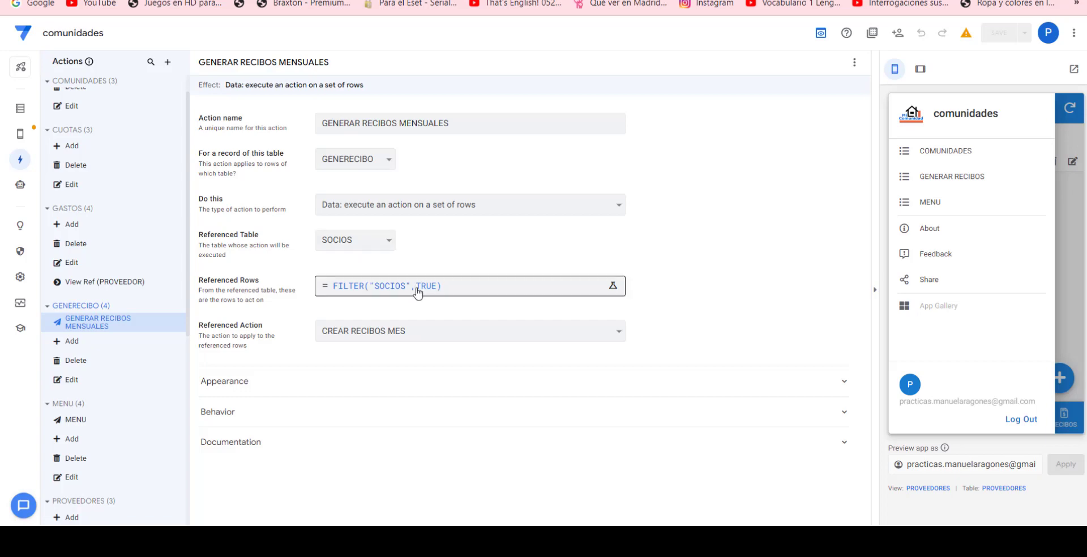
{"action": "left_click", "coordinate": [394, 335]}
{"action": "left_click", "coordinate": [394, 333]}
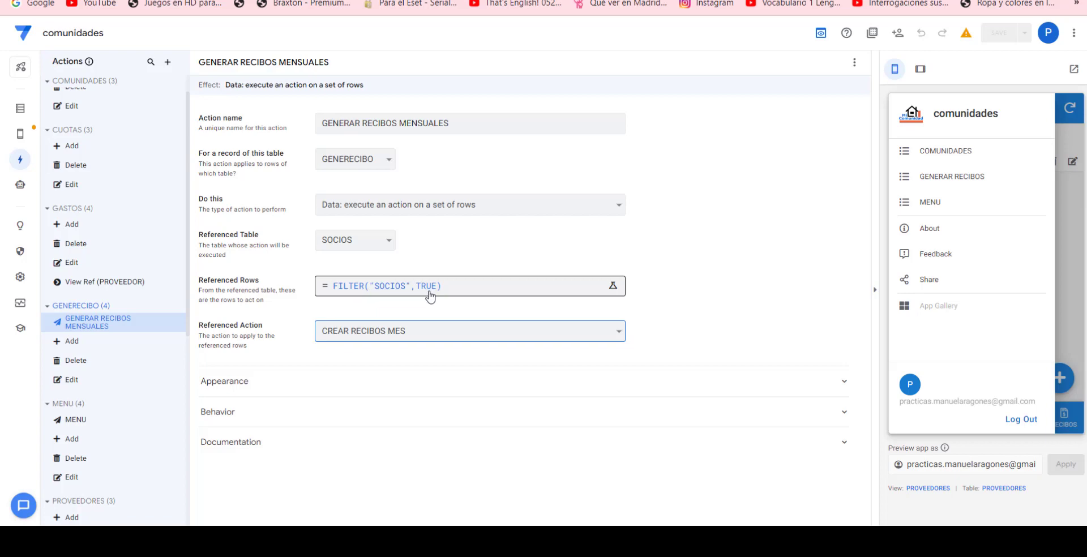
Step: Generate the monthly receipts from the GENERAR RECIBOS form in the app preview and save the form
{"action": "left_click", "coordinate": [1079, 294]}
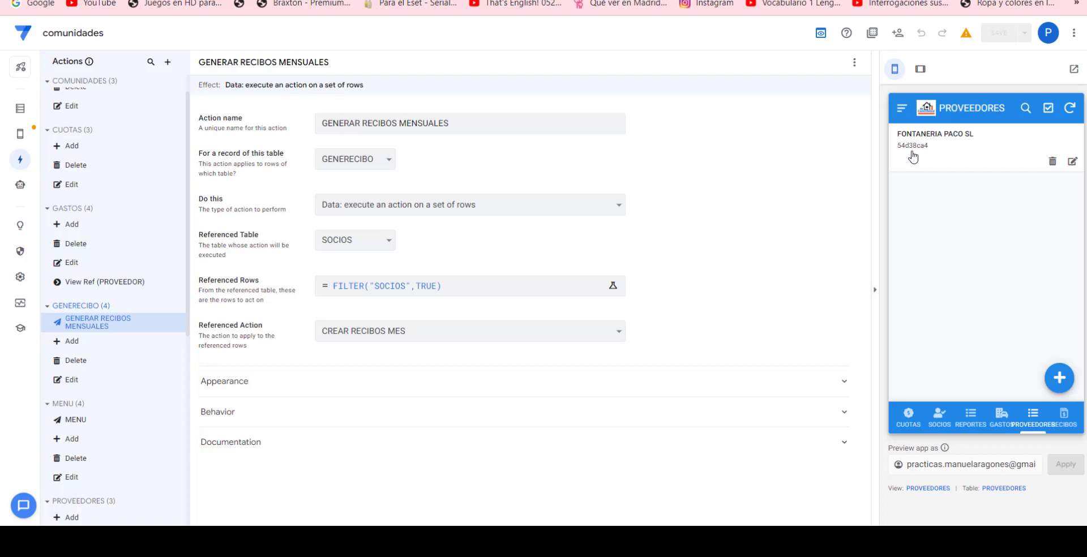
{"action": "left_click", "coordinate": [903, 108]}
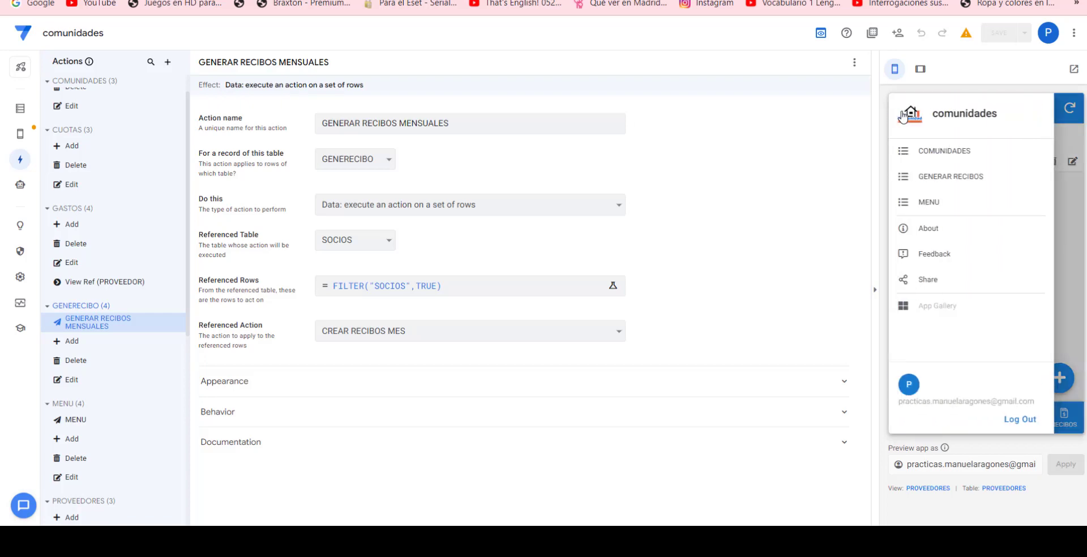
{"action": "left_click", "coordinate": [951, 177]}
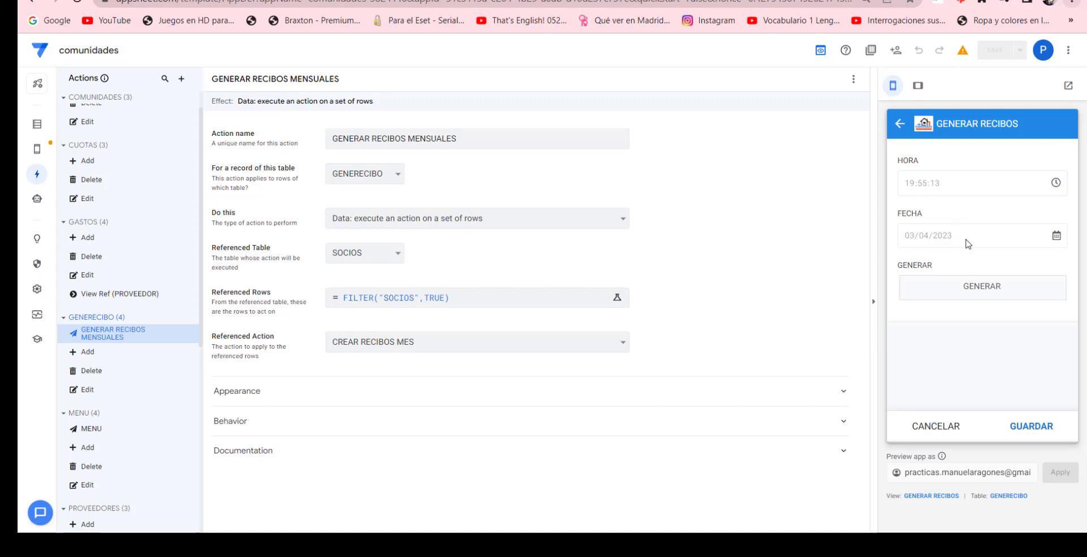
{"action": "left_click", "coordinate": [985, 287]}
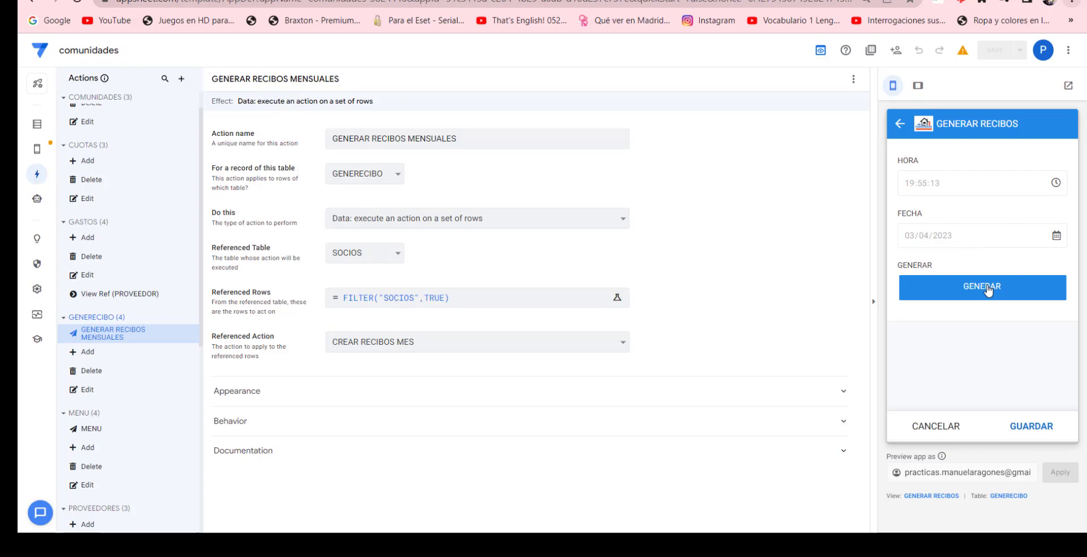
{"action": "left_click", "coordinate": [1031, 427]}
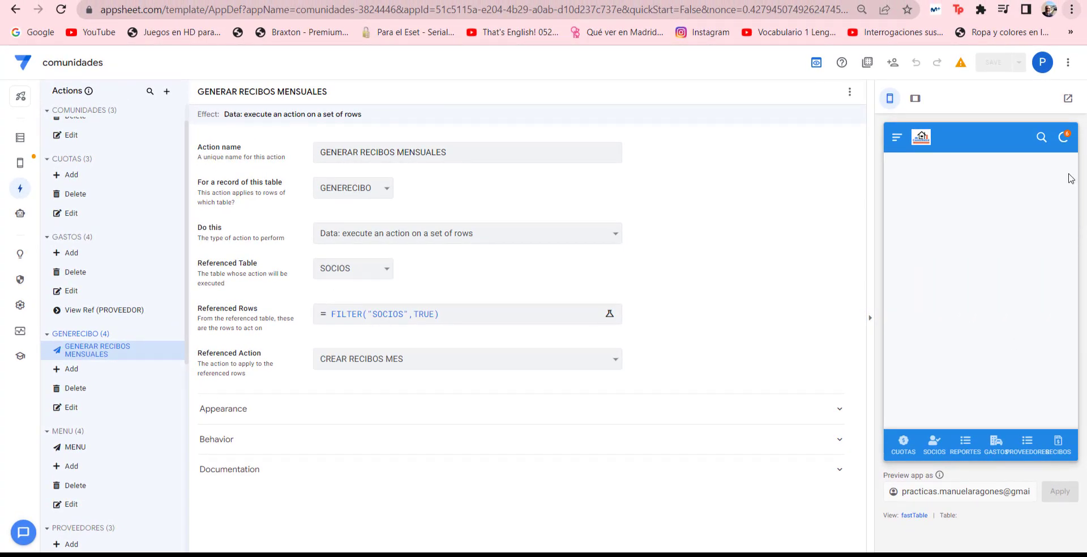
Step: Sync the previewed app and open its RECIBOS view to check the generated receipts
{"action": "left_click", "coordinate": [1063, 137]}
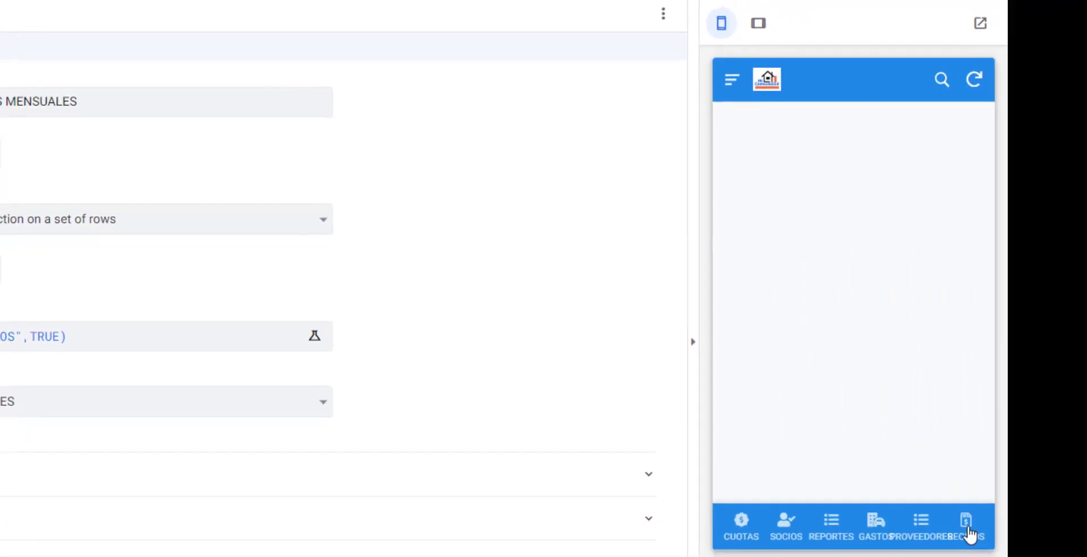
{"action": "left_click", "coordinate": [970, 534]}
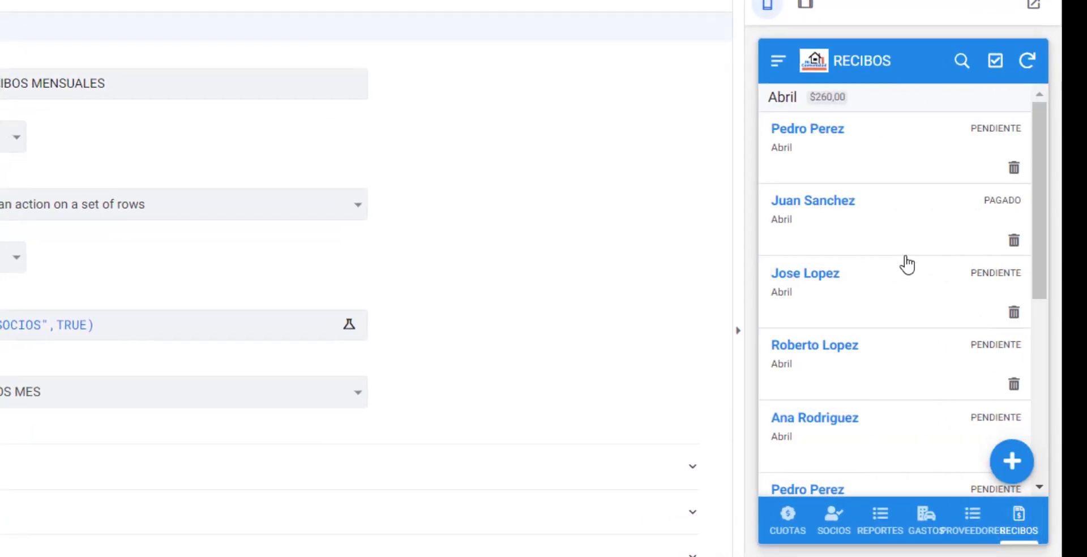
Step: Review the list of April receipts in the RECIBOS view, checking each member's payment status
{"action": "scroll", "coordinate": [853, 278], "scroll_direction": "down", "scroll_amount": 5}
{"action": "scroll", "coordinate": [904, 263], "scroll_direction": "down", "scroll_amount": 2}
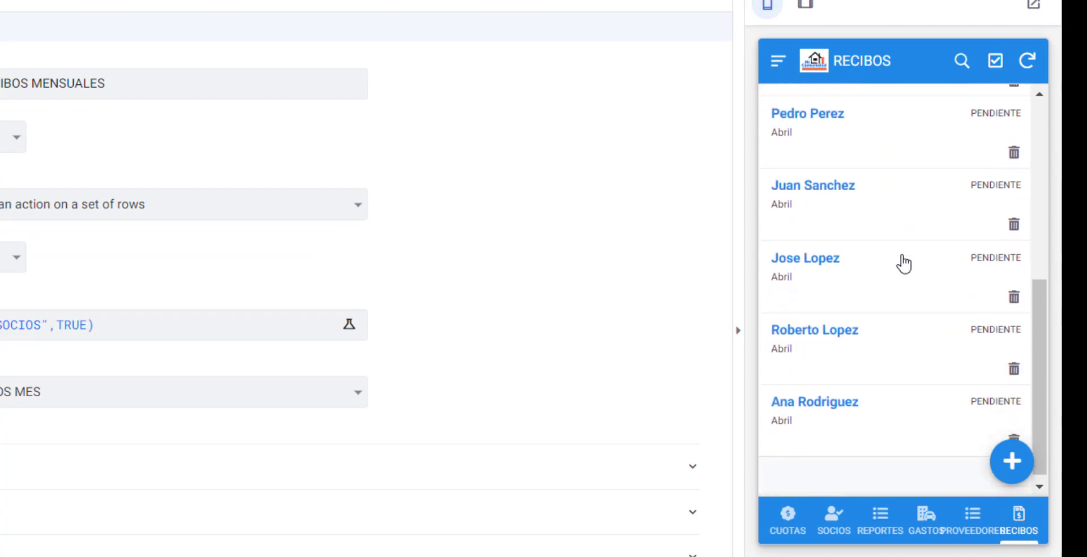
{"action": "scroll", "coordinate": [903, 263], "scroll_direction": "up", "scroll_amount": 6}
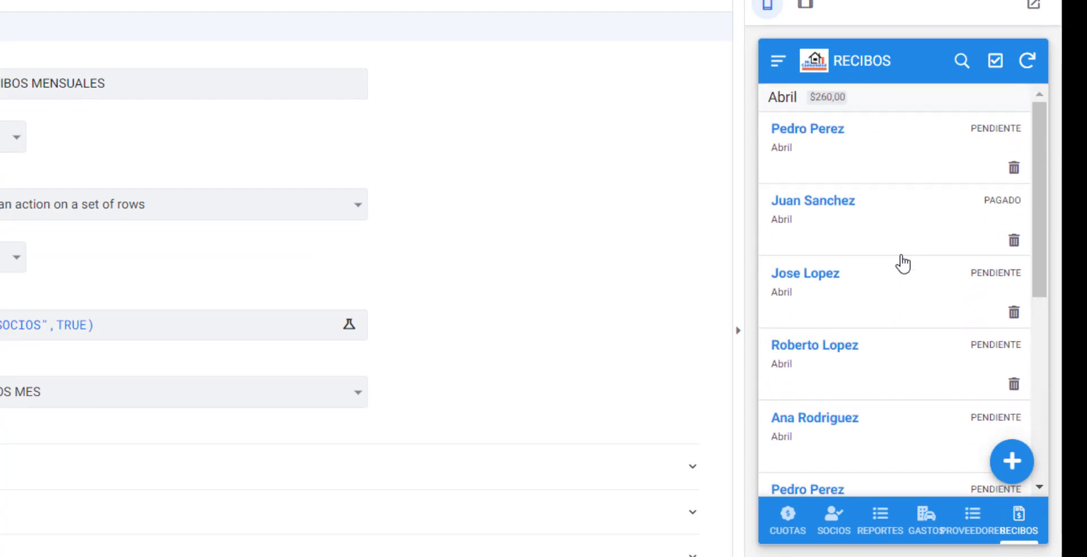
{"action": "scroll", "coordinate": [903, 264], "scroll_direction": "down", "scroll_amount": 6}
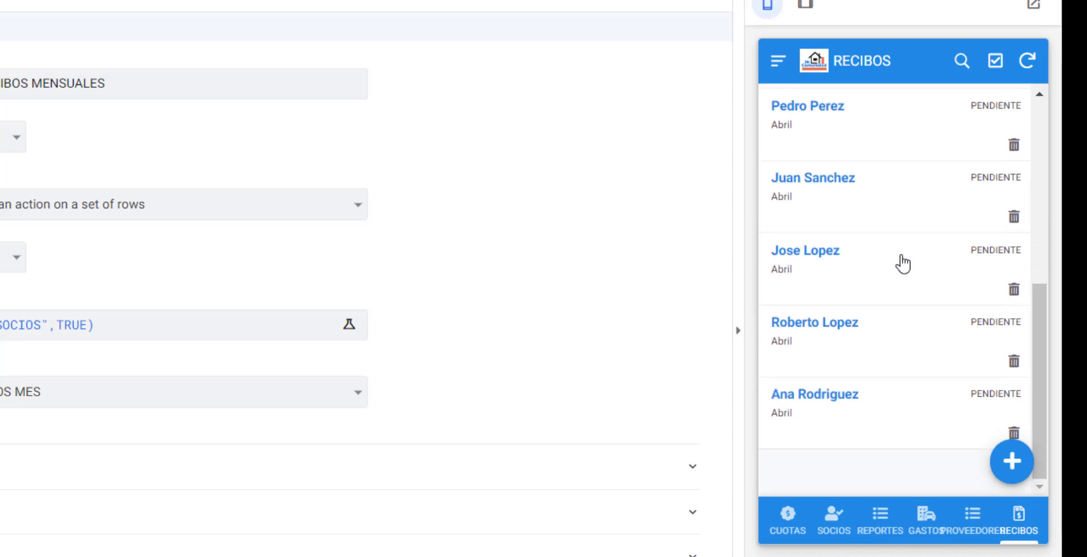
{"action": "scroll", "coordinate": [903, 264], "scroll_direction": "up", "scroll_amount": 3}
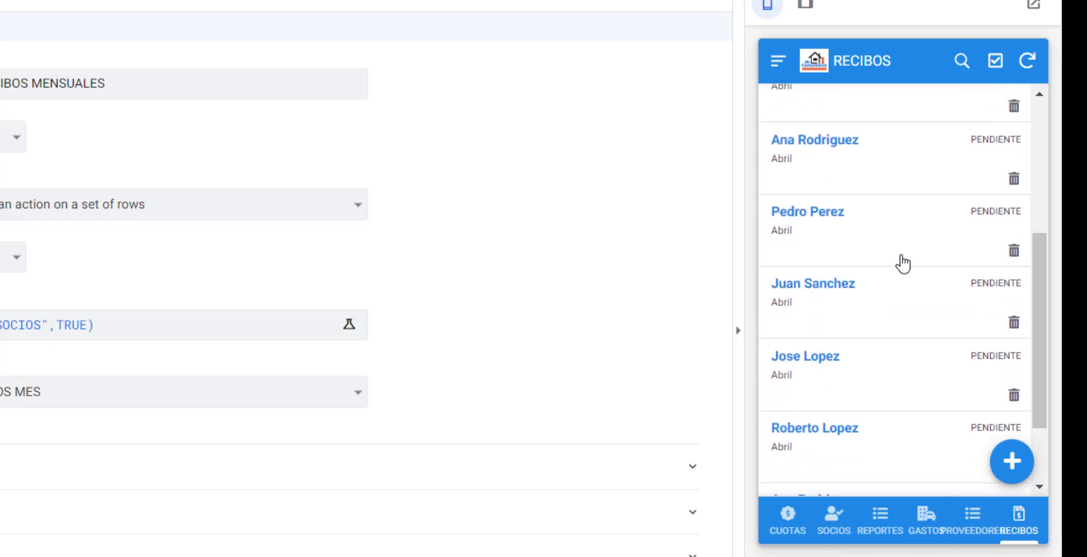
{"action": "scroll", "coordinate": [903, 262], "scroll_direction": "up", "scroll_amount": 5}
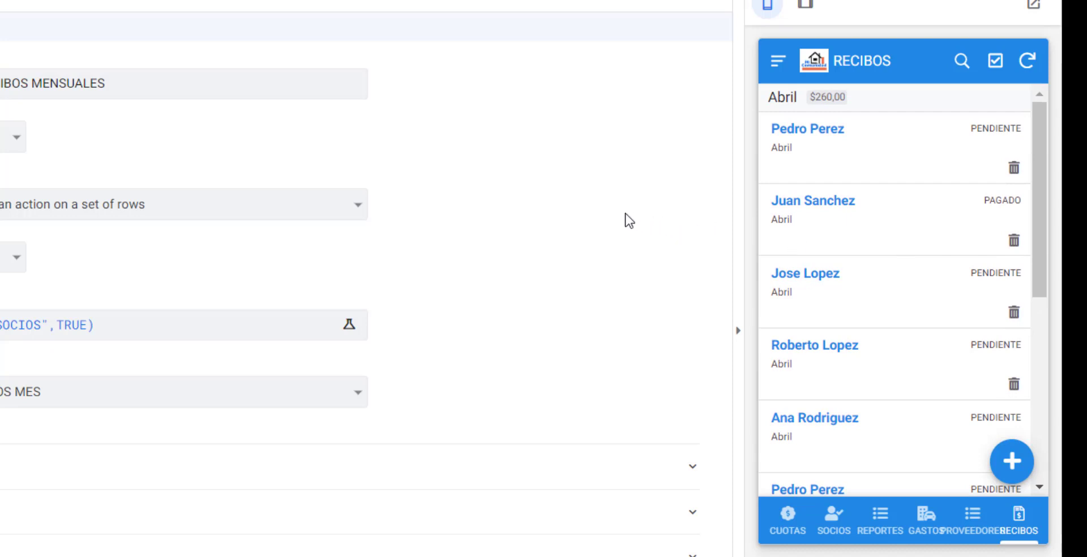
Step: Set the ESTADO of the first April receipt to PAGADO, save it and return to the receipts list
{"action": "left_click", "coordinate": [880, 168]}
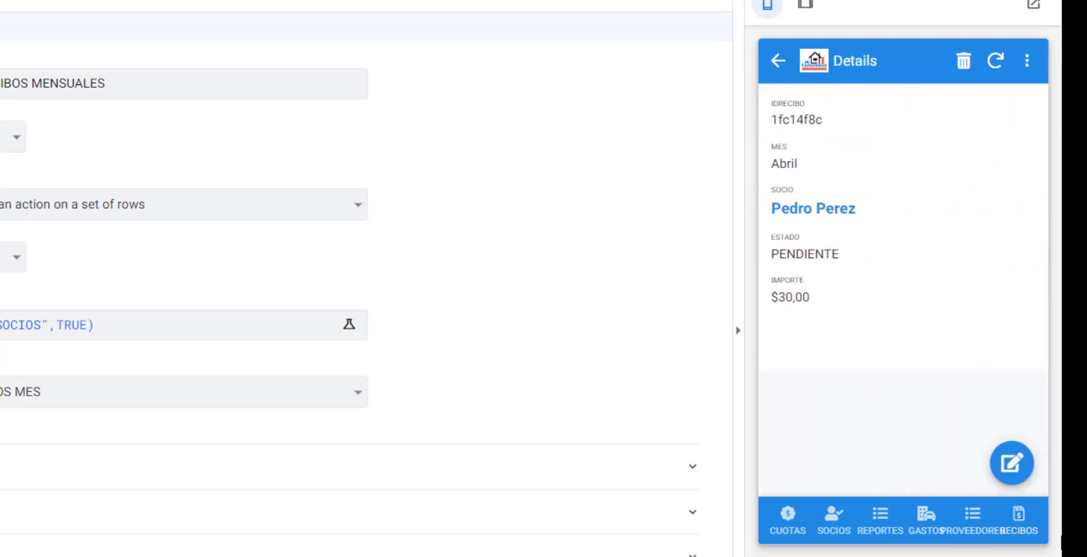
{"action": "left_click", "coordinate": [1015, 465]}
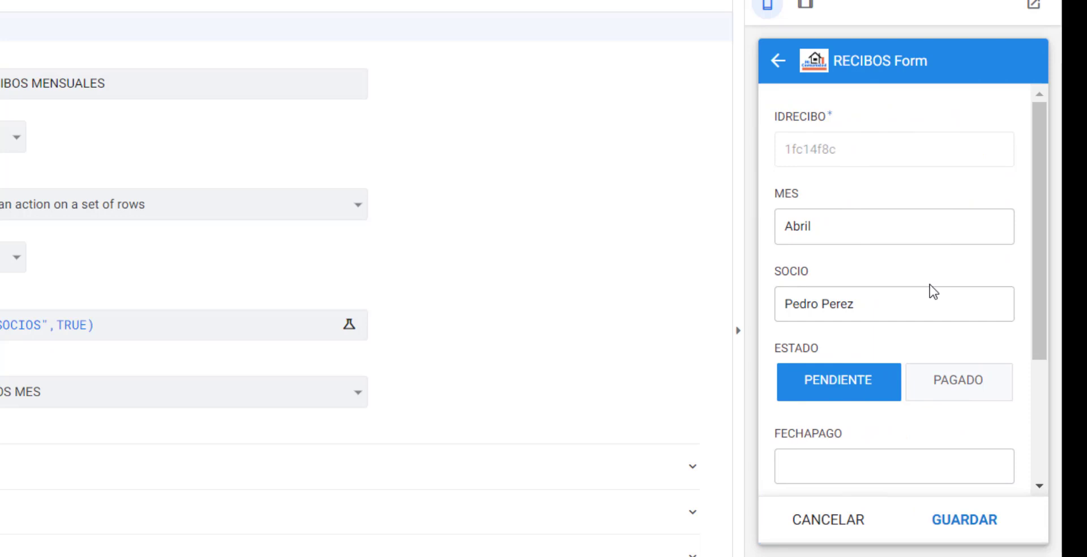
{"action": "left_click", "coordinate": [957, 391]}
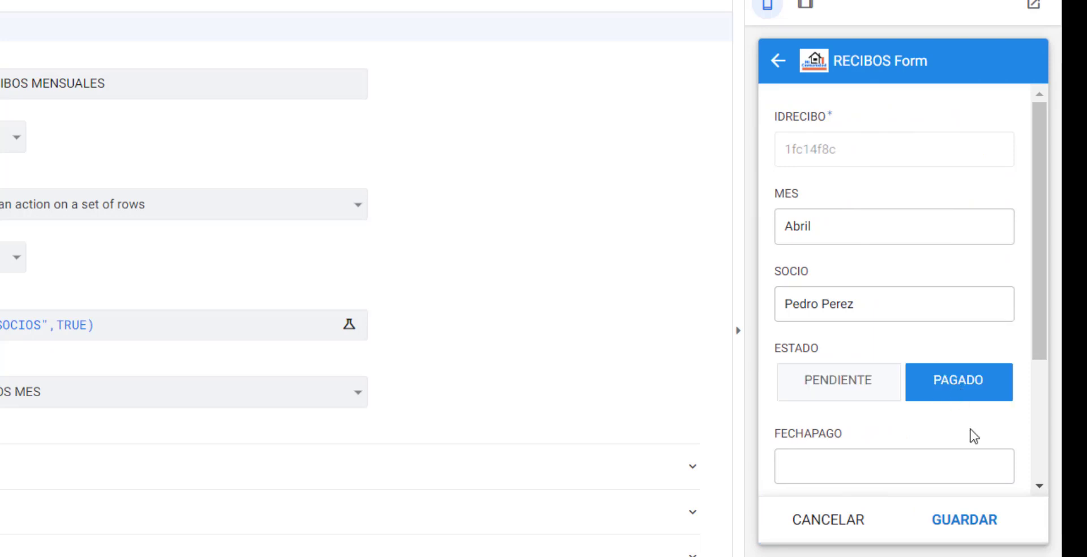
{"action": "left_click", "coordinate": [981, 525]}
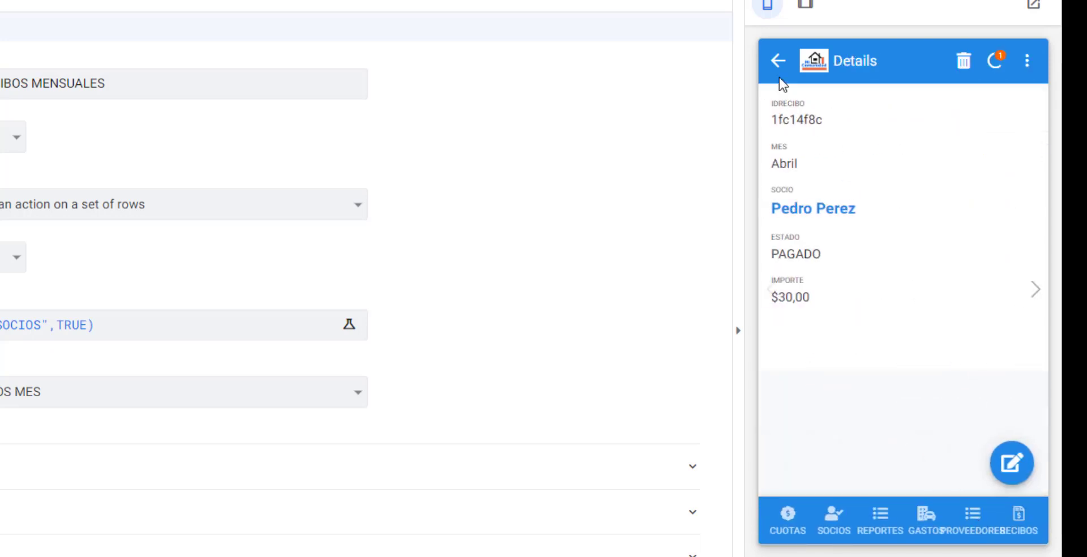
{"action": "left_click", "coordinate": [778, 63]}
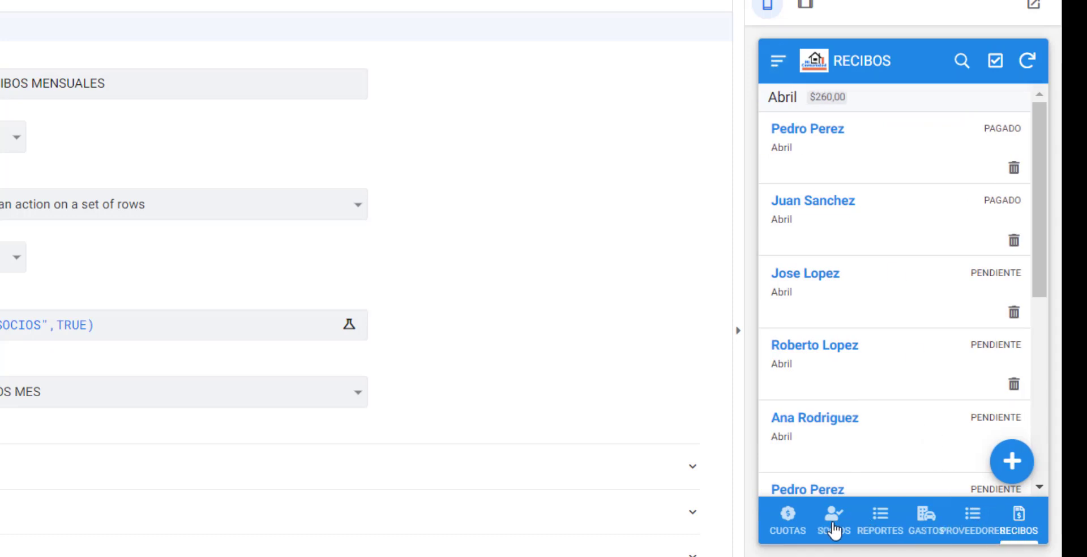
Step: Open the REPORTES form in the app preview and examine its filter, TOTAL and SALDO fields
{"action": "left_click", "coordinate": [881, 524]}
{"action": "scroll", "coordinate": [885, 362], "scroll_direction": "down", "scroll_amount": 1}
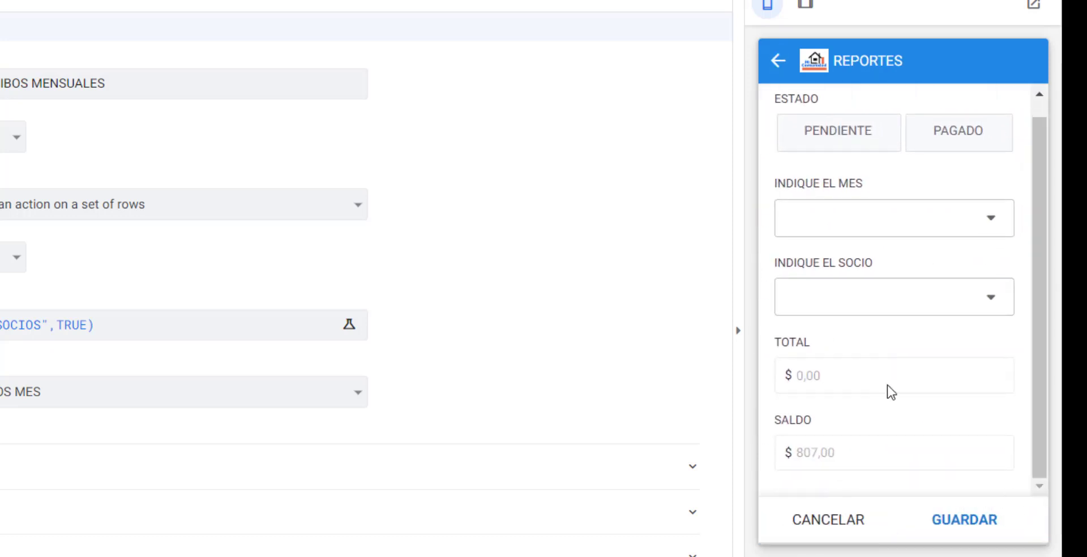